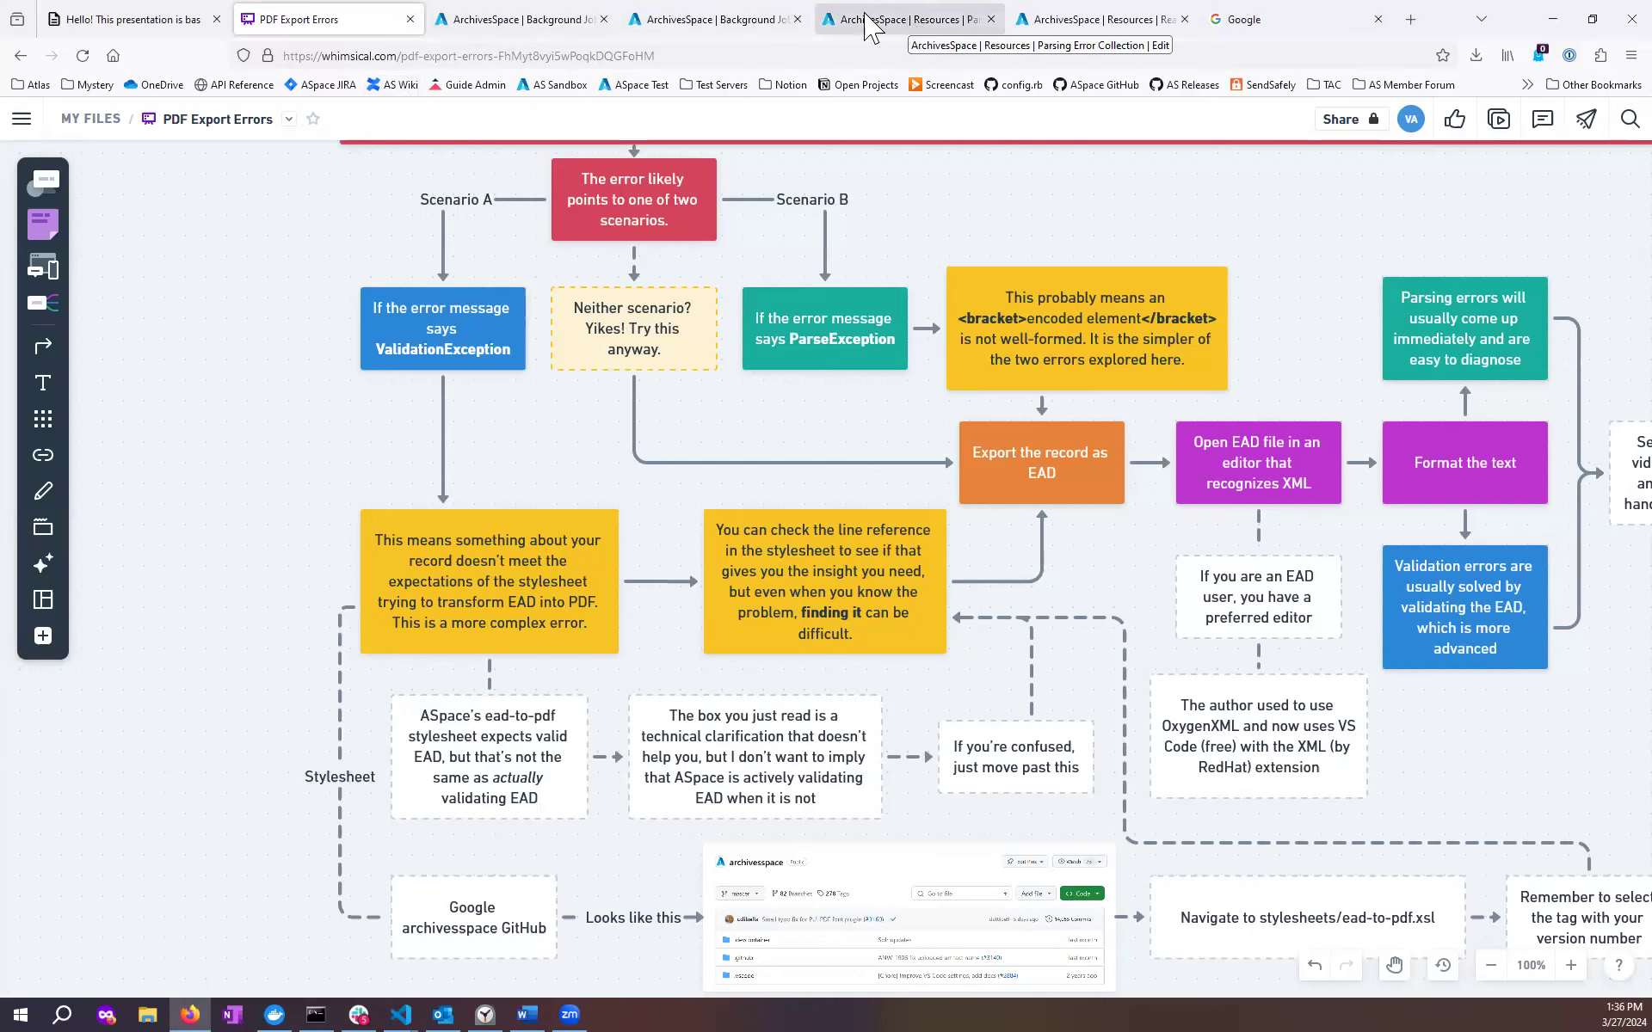
# Examine the ParseException message about the "emph" element in the Parsing Error Collection PDF job log.
pyautogui.click(705, 35)
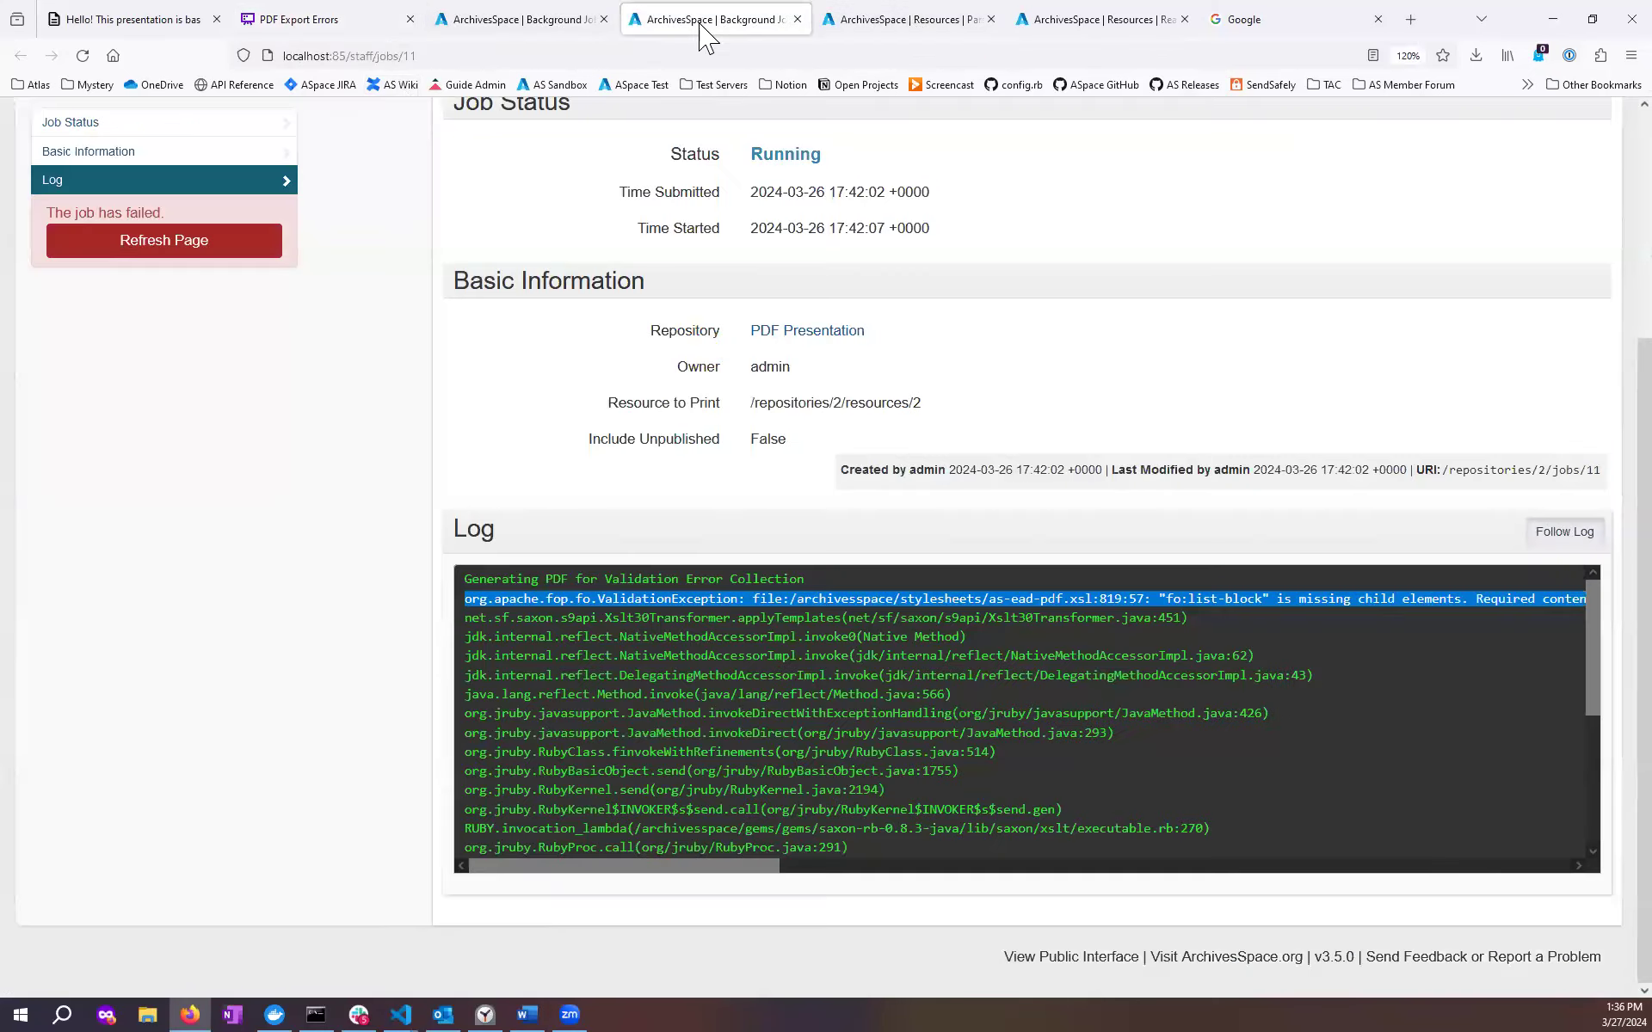
pyautogui.click(551, 24)
pyautogui.moveTo(584, 617); pyautogui.dragTo(684, 618)
pyautogui.moveTo(767, 885); pyautogui.dragTo(847, 884)
pyautogui.moveTo(715, 617); pyautogui.dragTo(1286, 622)
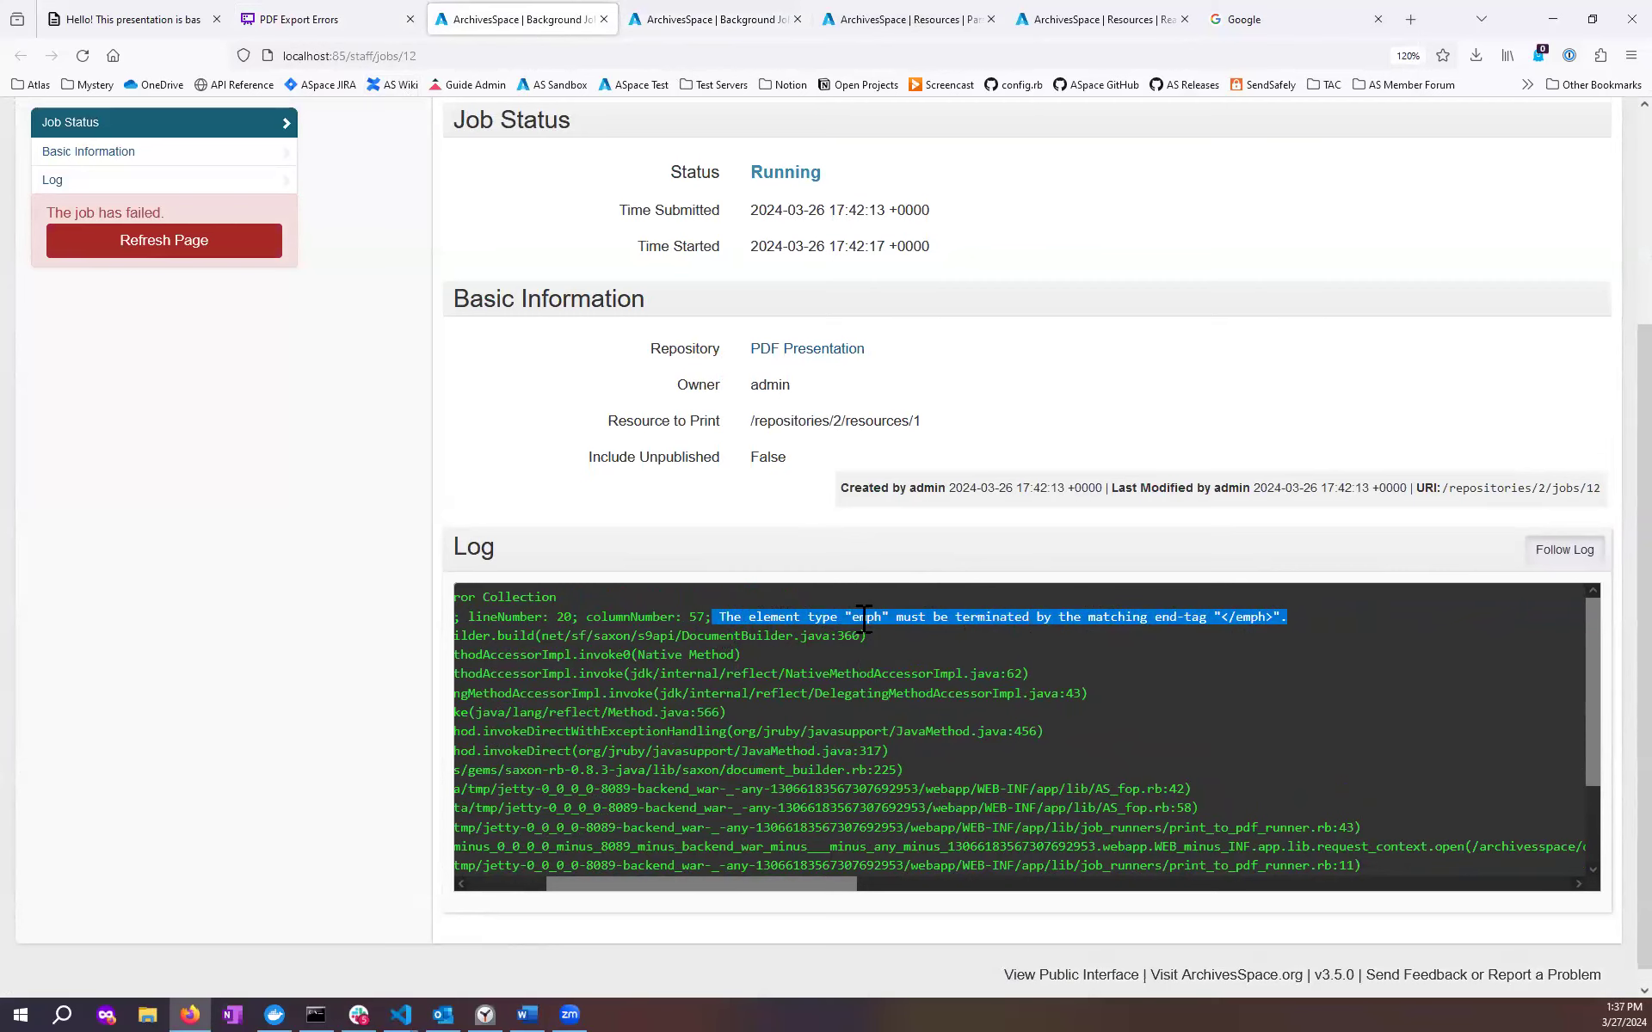
pyautogui.moveTo(849, 886); pyautogui.dragTo(718, 910)
pyautogui.moveTo(944, 617); pyautogui.dragTo(1502, 617)
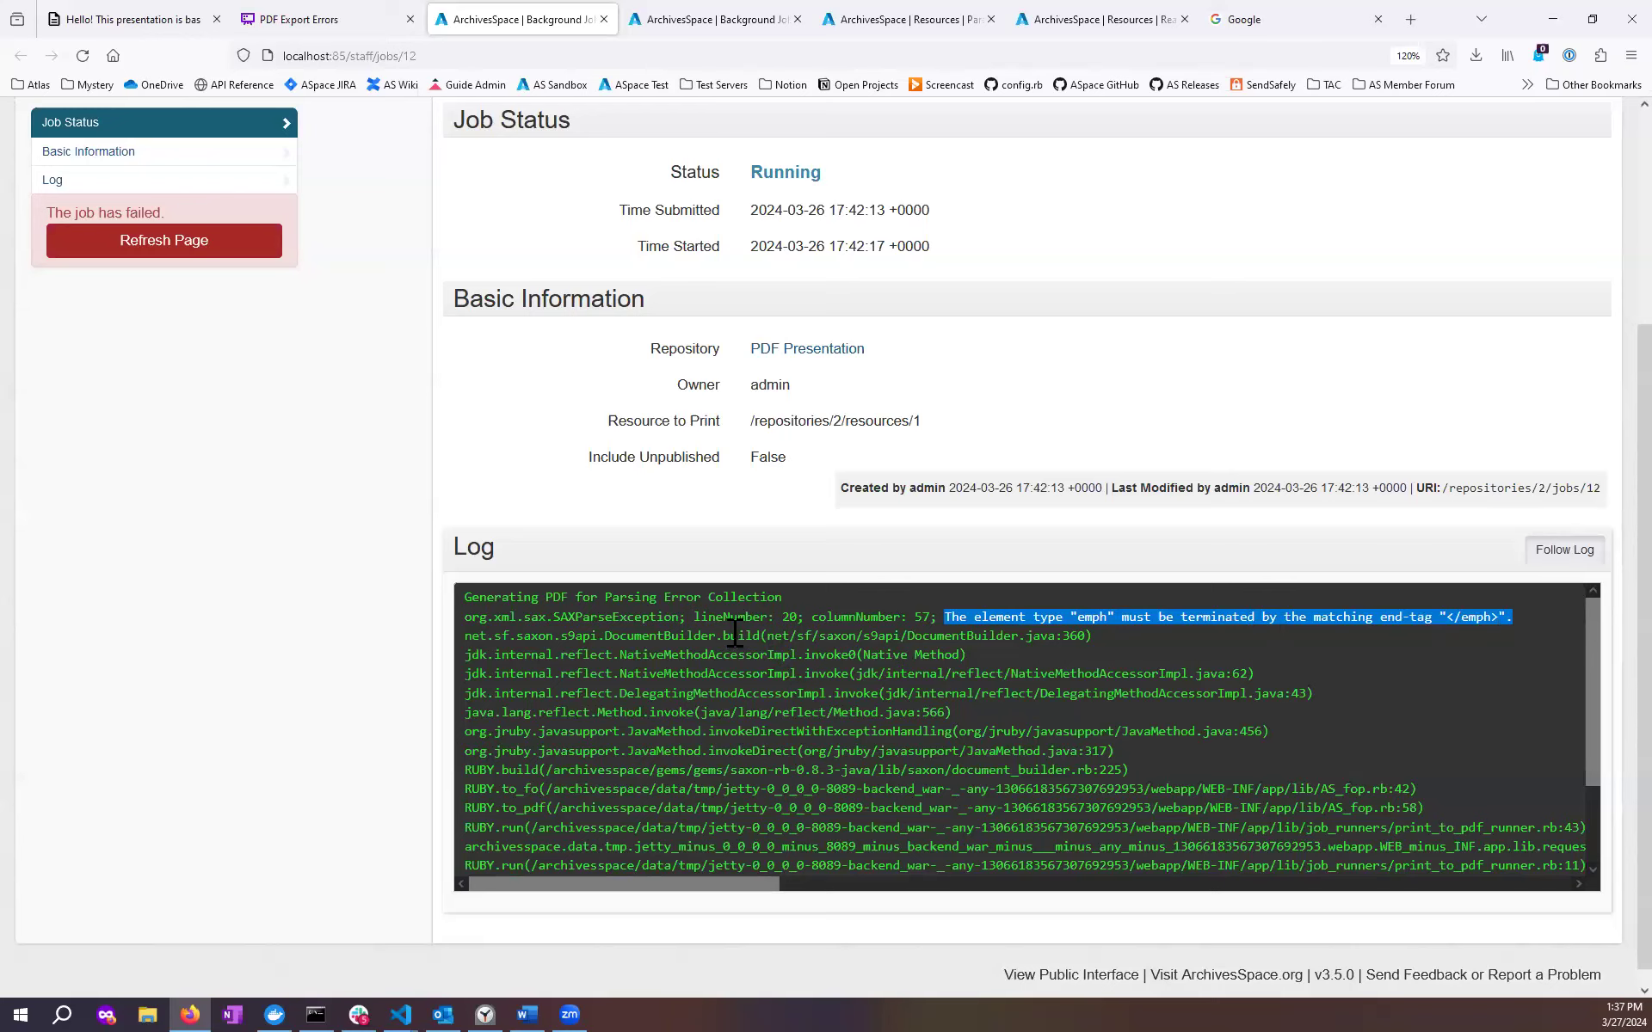
# Examine the line and column reference and the exception type in the same log line.
pyautogui.moveTo(688, 616); pyautogui.dragTo(935, 620)
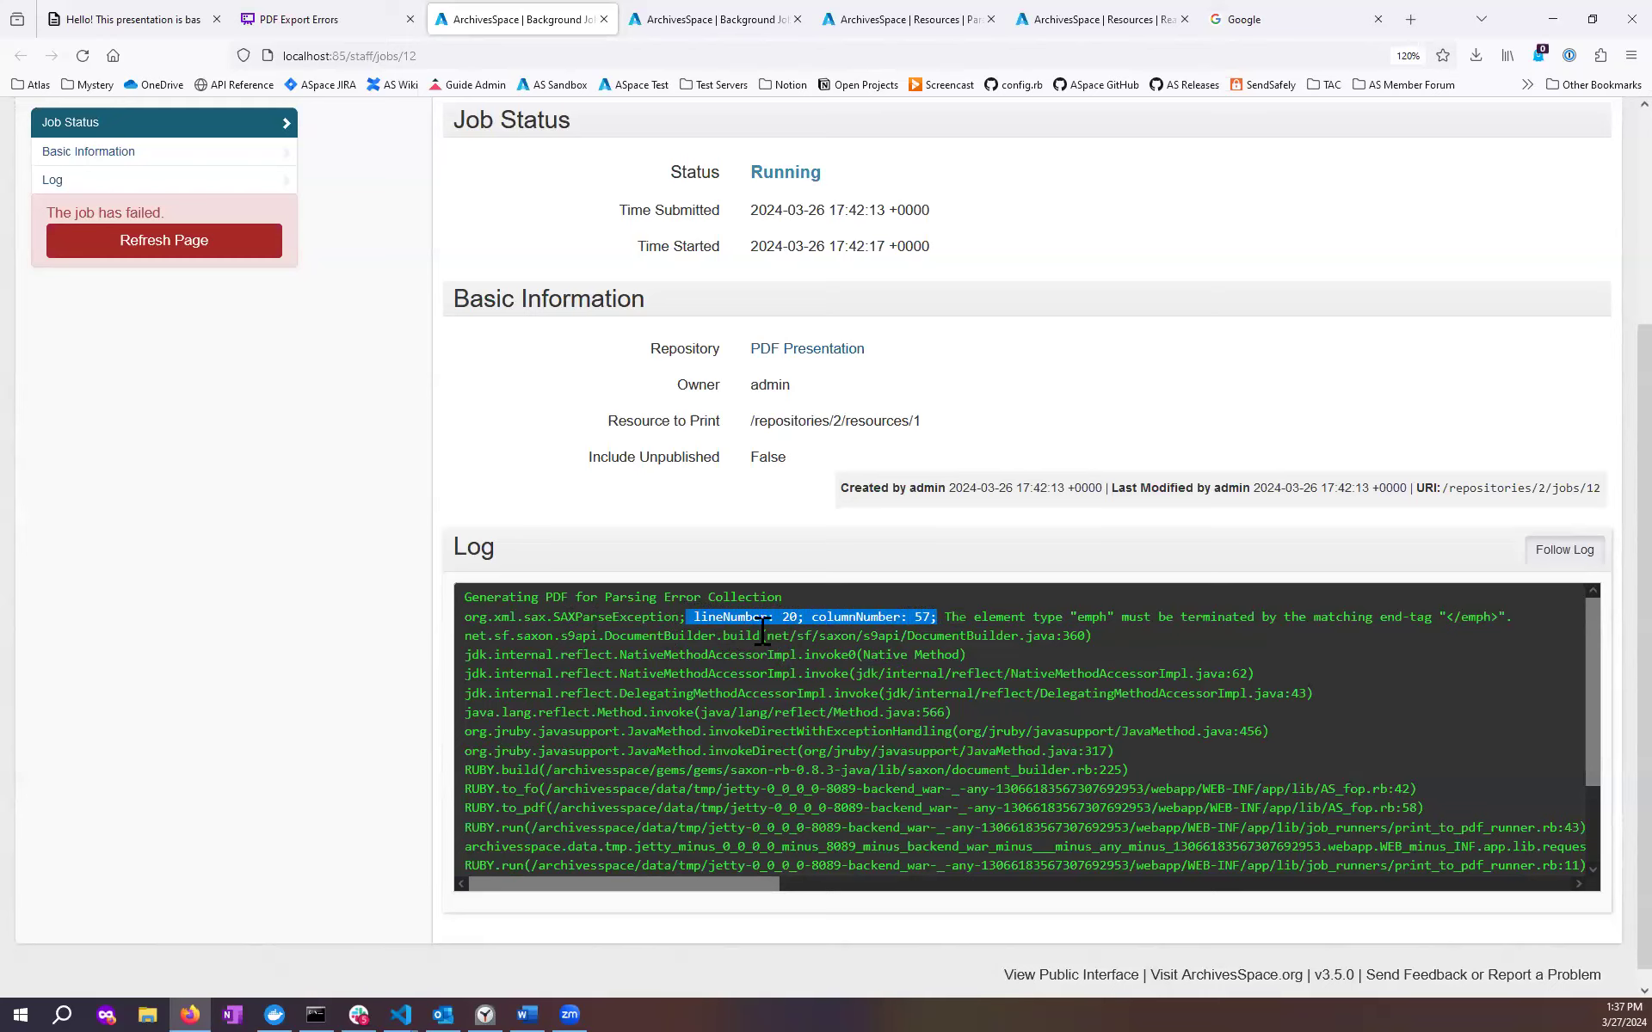
pyautogui.moveTo(783, 617); pyautogui.dragTo(945, 616)
pyautogui.moveTo(1065, 617); pyautogui.dragTo(1435, 616)
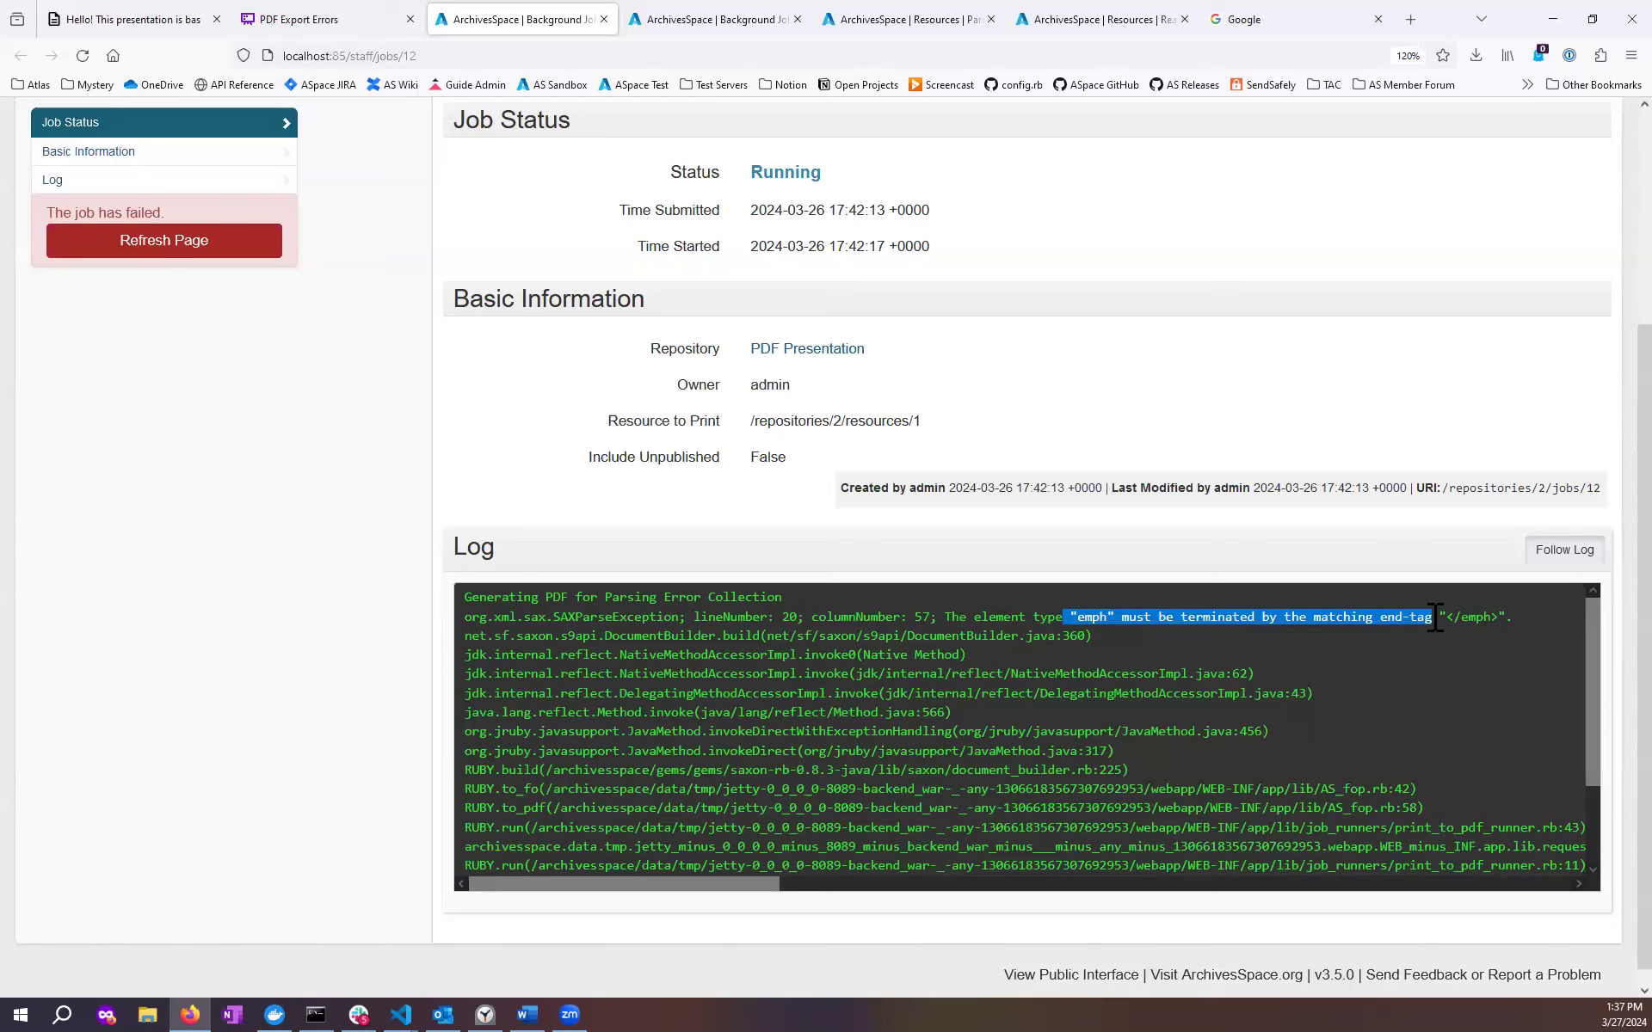
pyautogui.moveTo(732, 597); pyautogui.dragTo(871, 617)
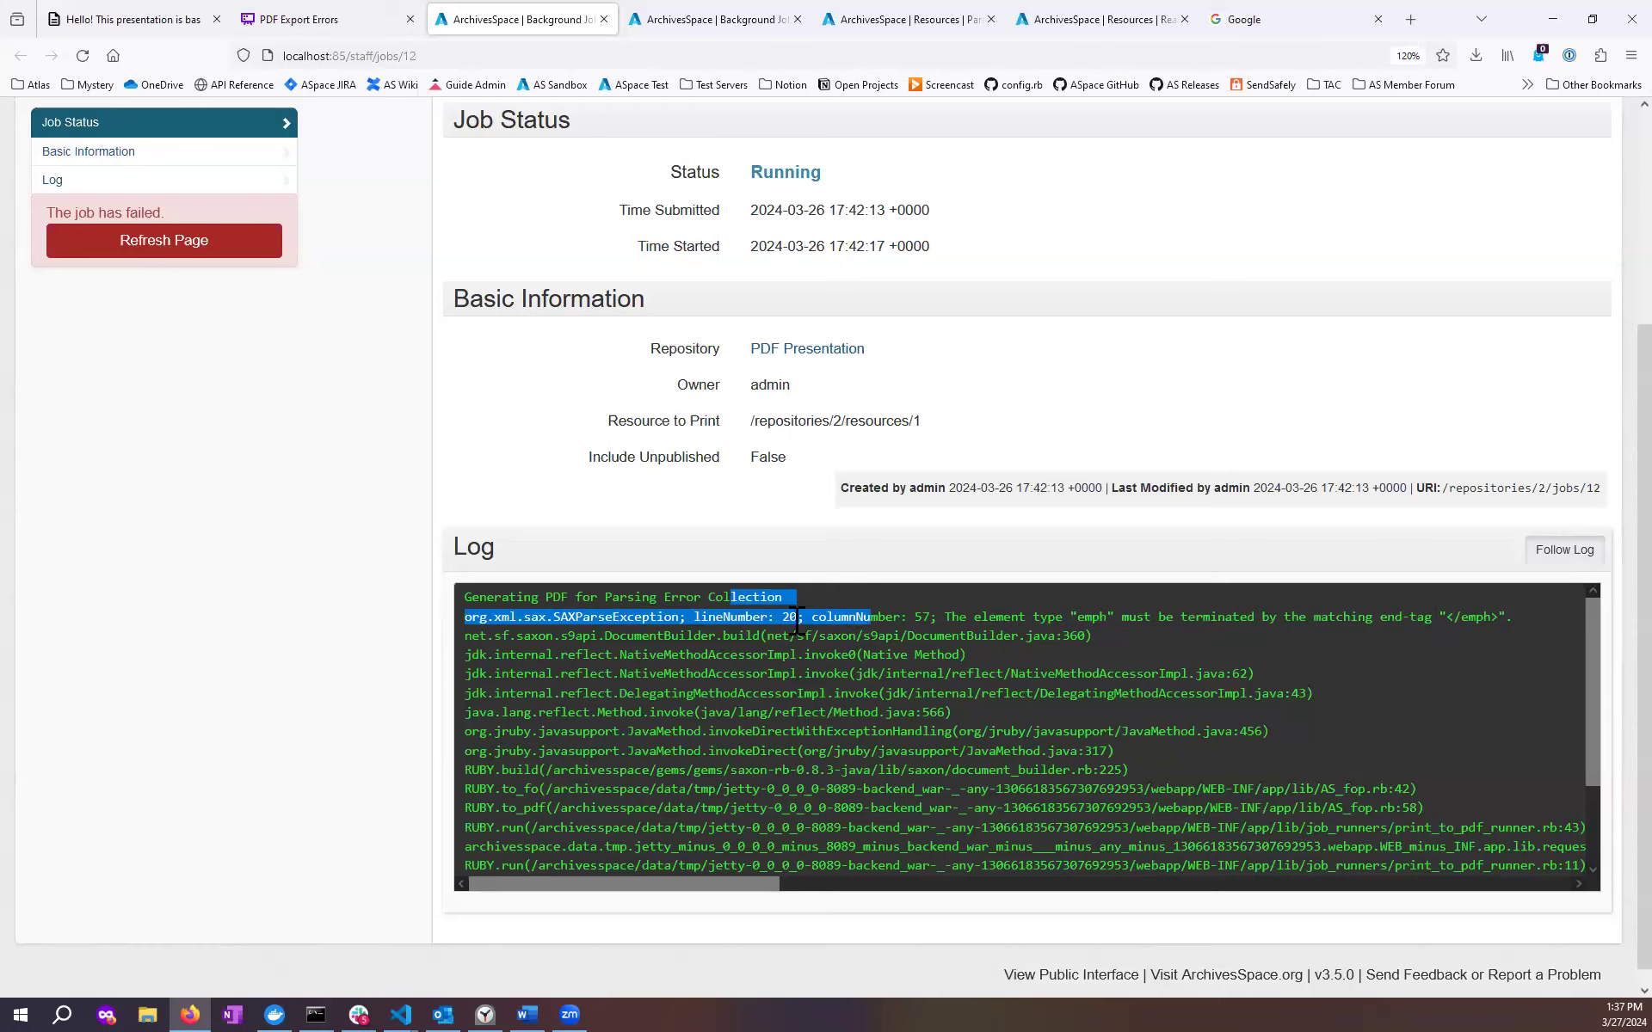
pyautogui.click(815, 618)
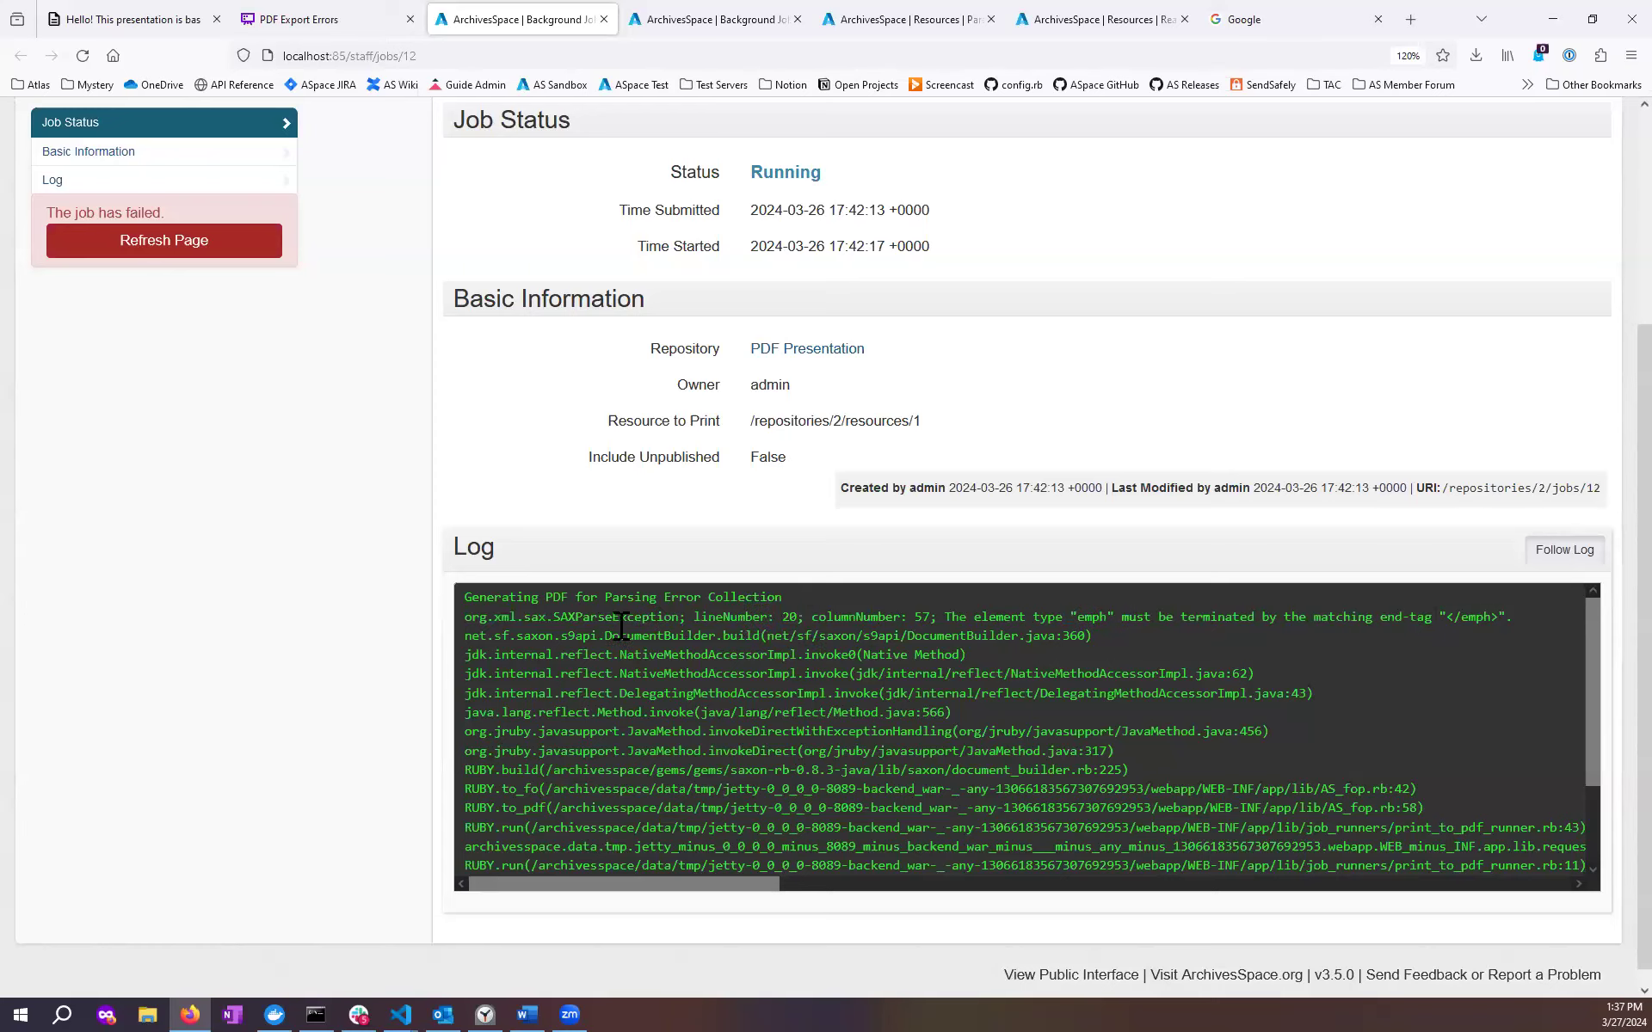
pyautogui.moveTo(580, 614); pyautogui.dragTo(683, 618)
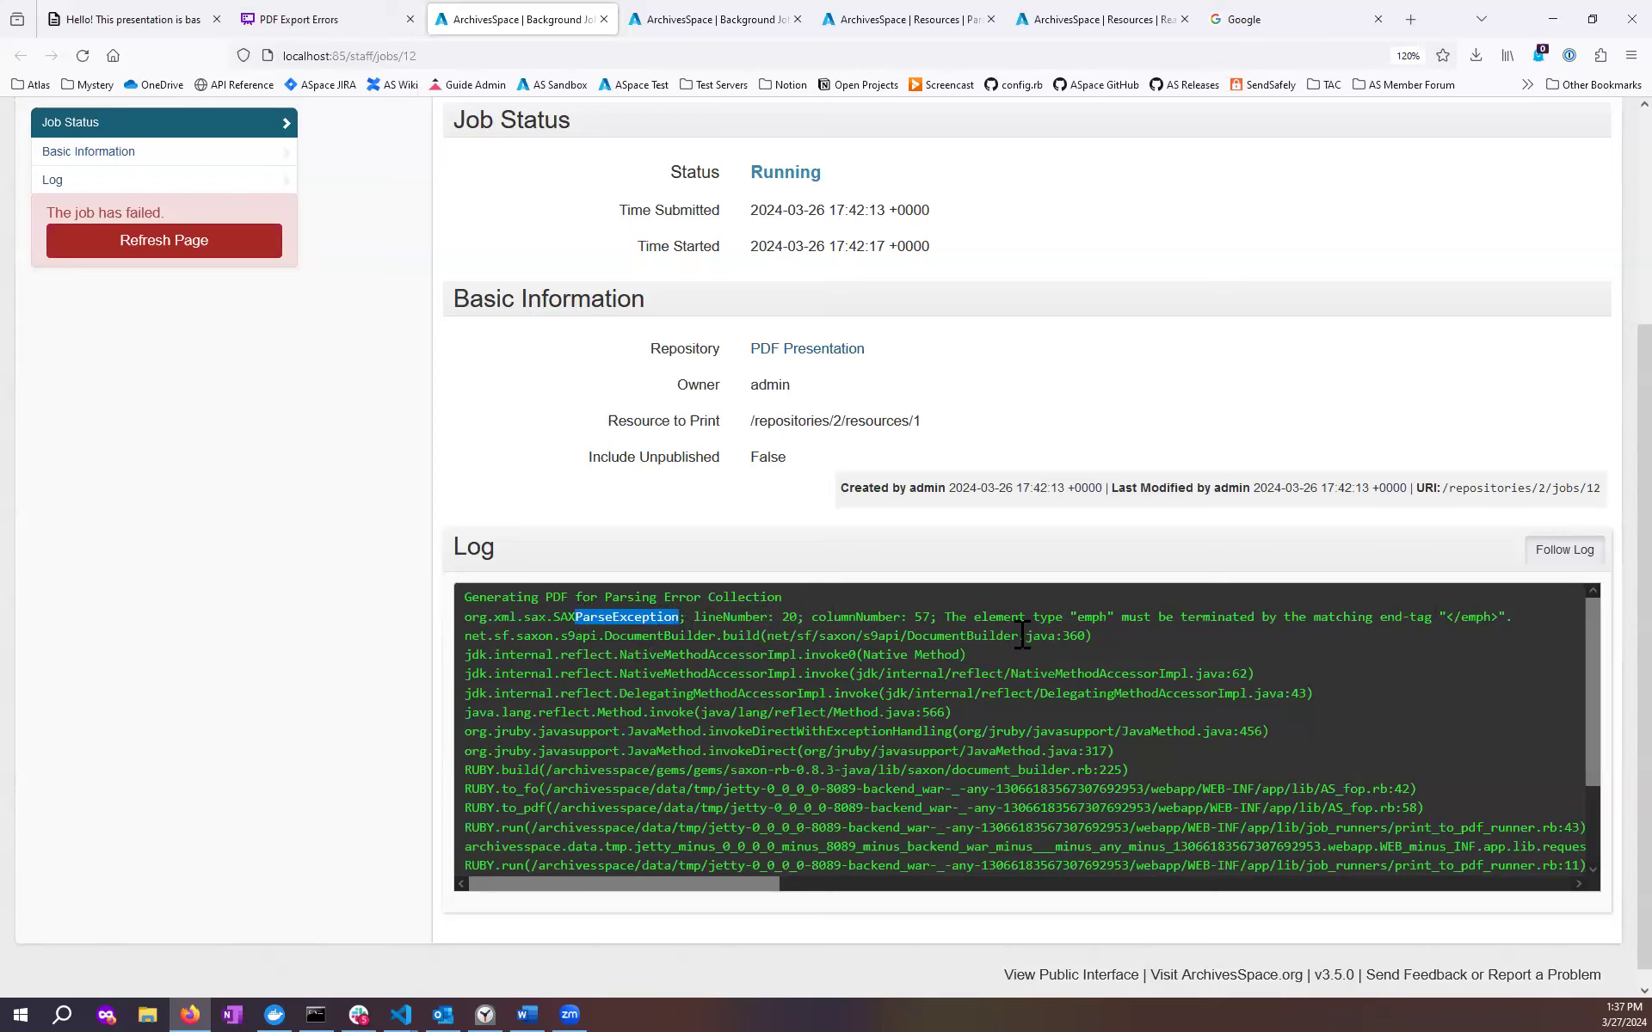
# View the Parsing Error Collection resource in edit mode and locate its Scope and Contents note.
pyautogui.click(914, 23)
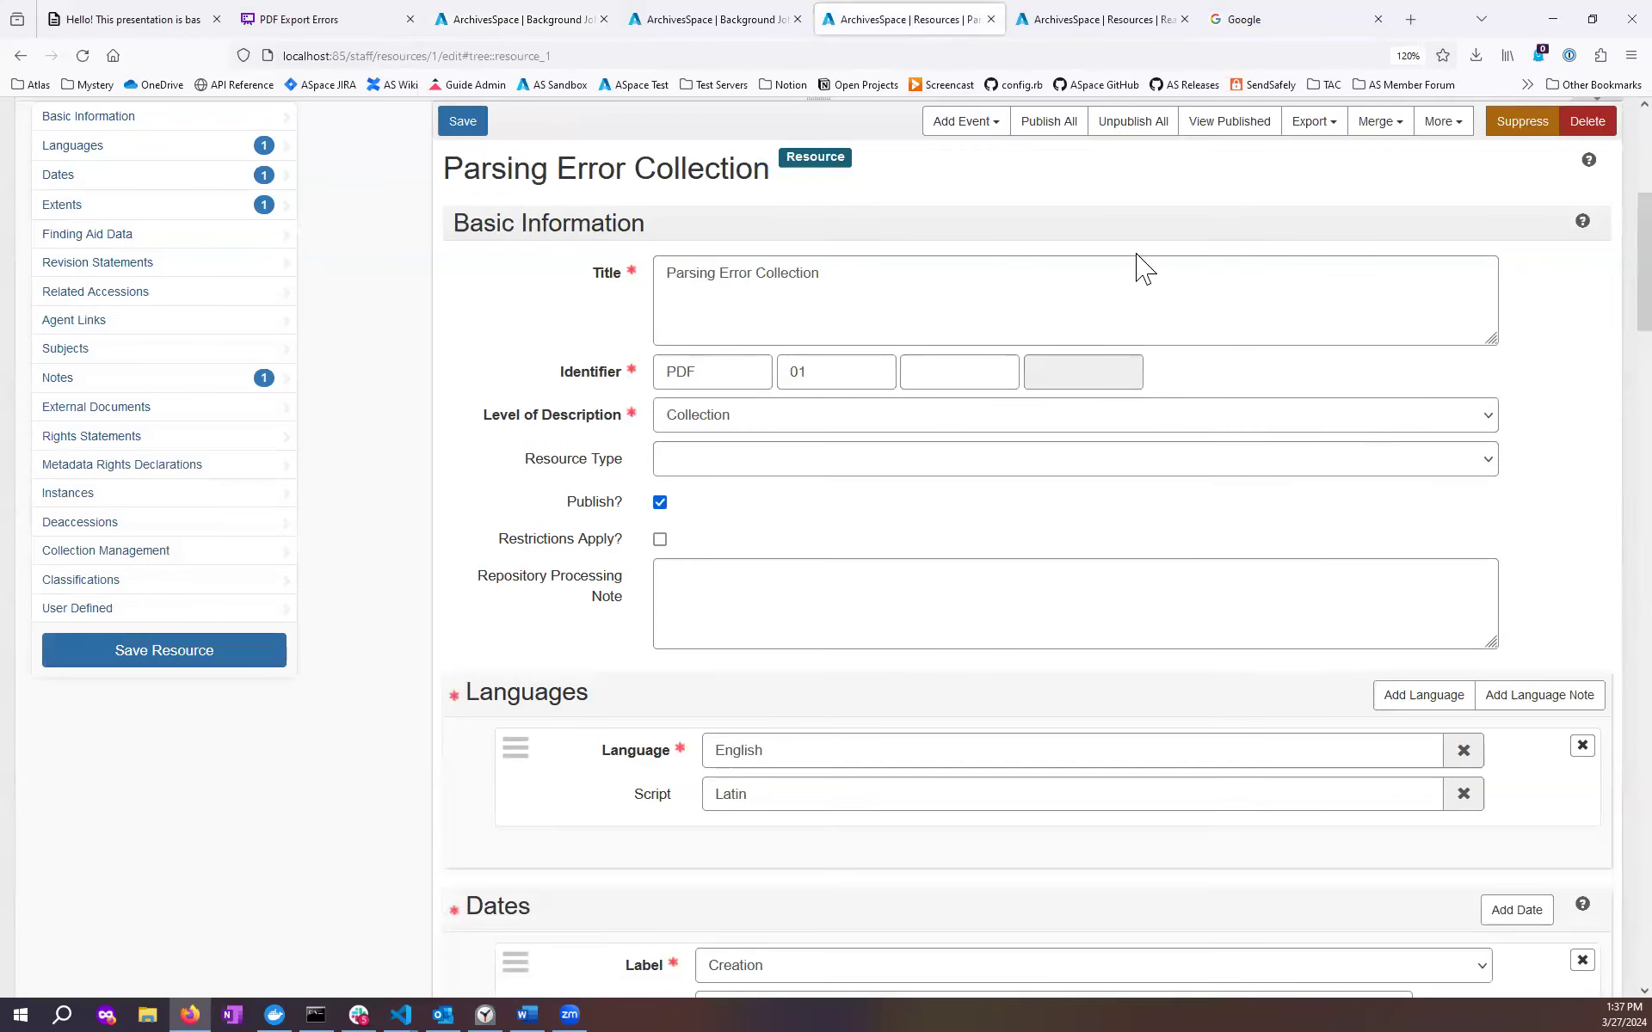
pyautogui.moveTo(838, 279); pyautogui.dragTo(603, 280)
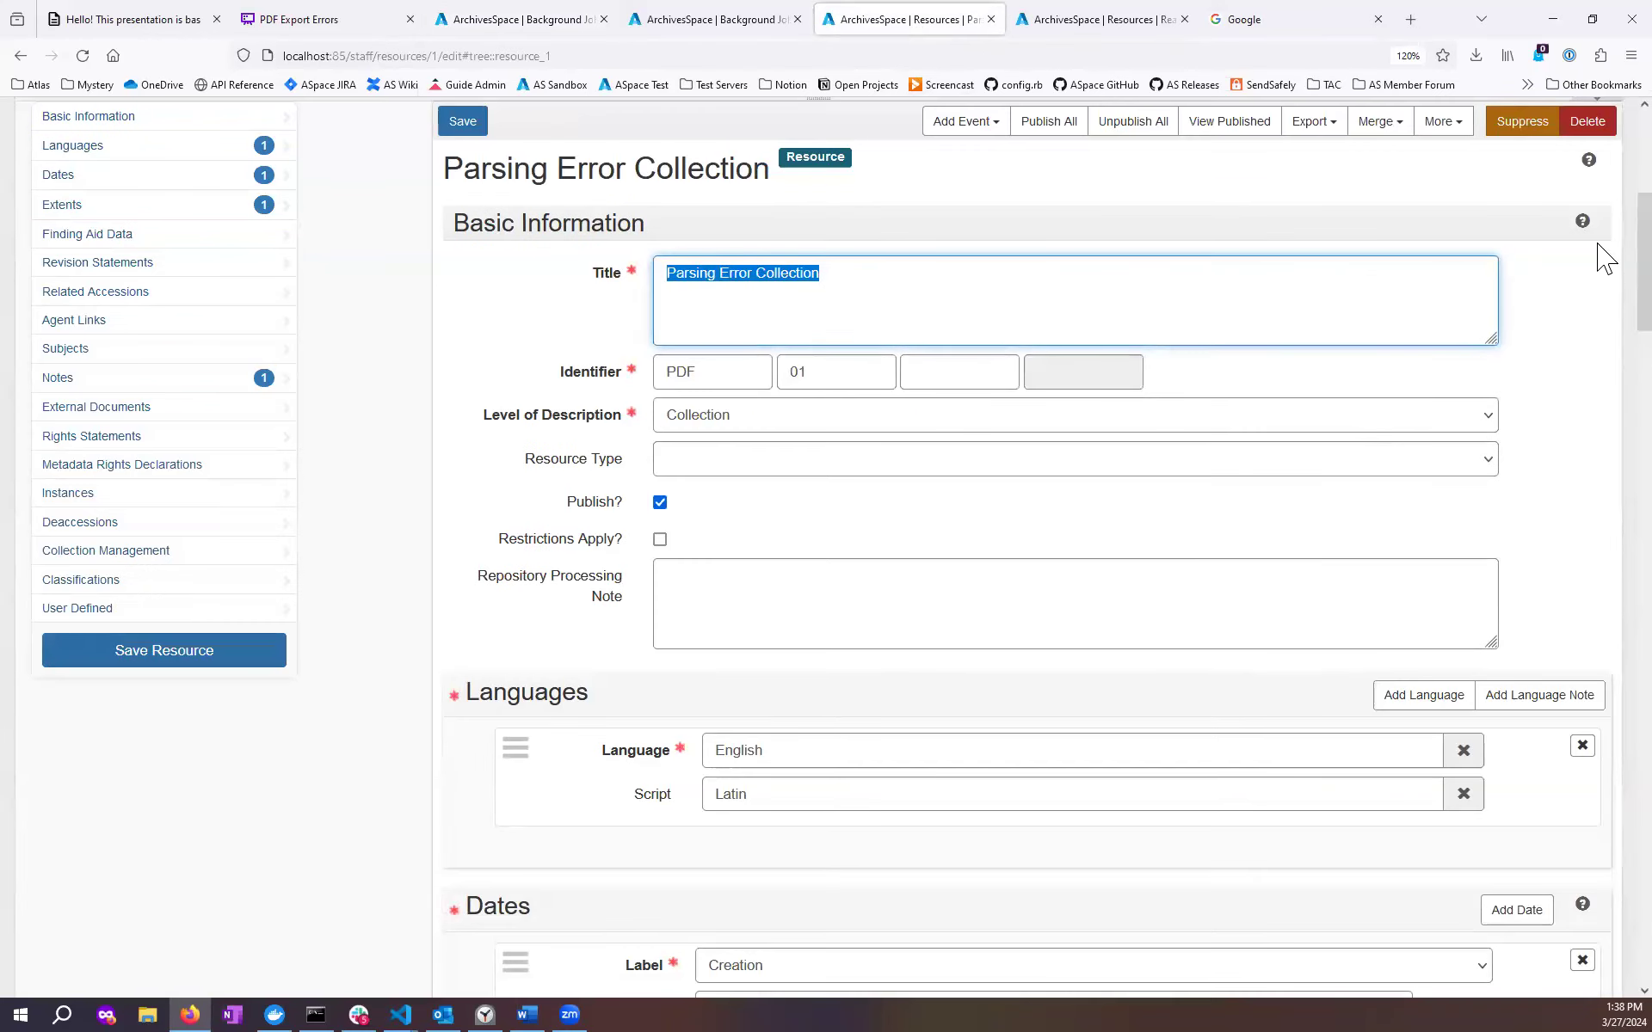
pyautogui.scroll(-4, 1600, 293)
pyautogui.scroll(-10, 1602, 344)
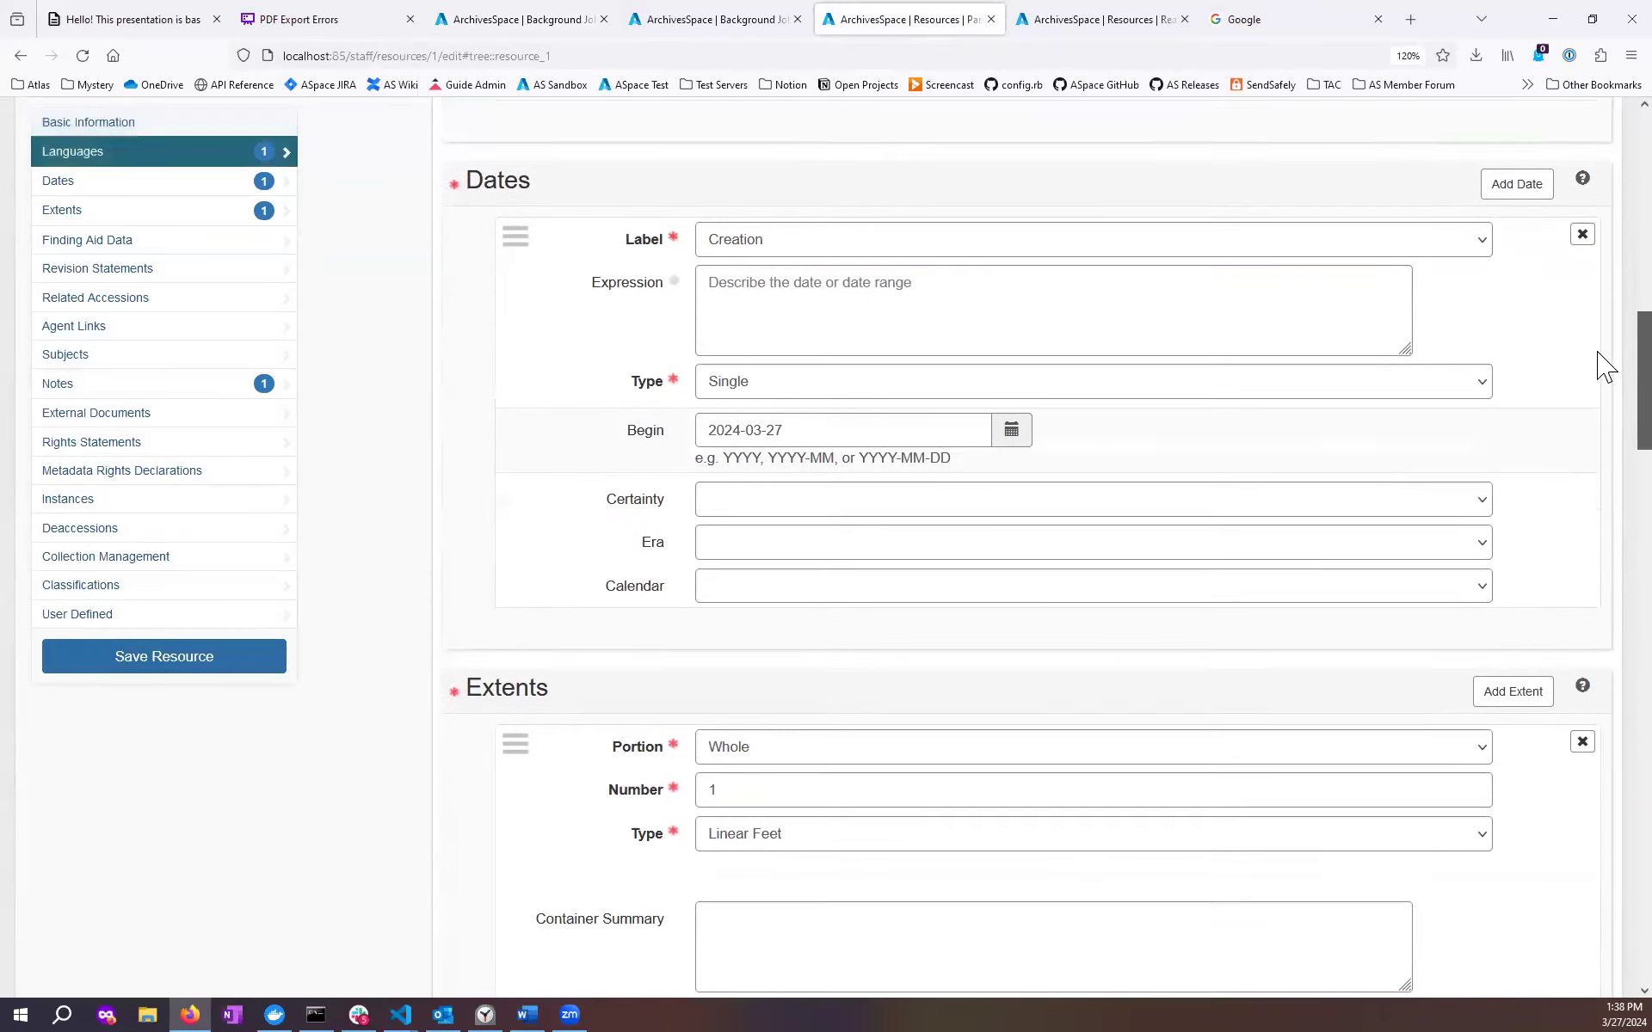
pyautogui.moveTo(1605, 472); pyautogui.dragTo(1605, 819)
pyautogui.click(864, 353)
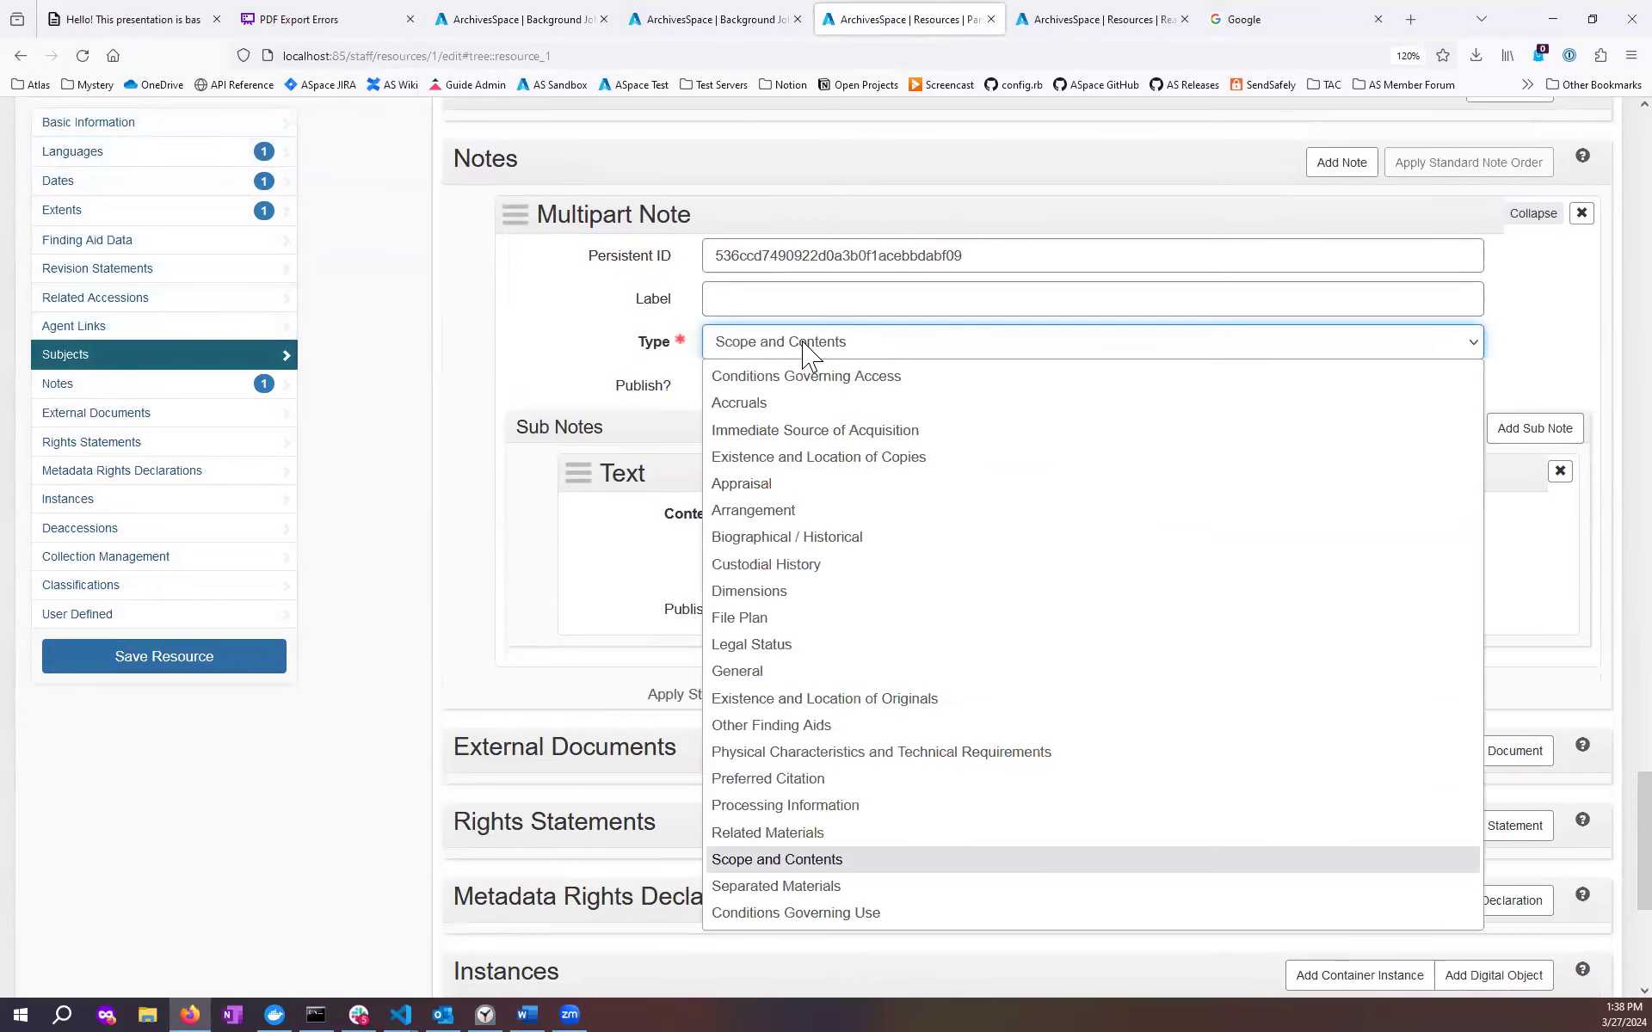
pyautogui.click(813, 354)
# Inspect the opening and closing emph tags in the Scope and Contents note's text.
pyautogui.moveTo(824, 512); pyautogui.dragTo(973, 513)
pyautogui.click(1047, 509)
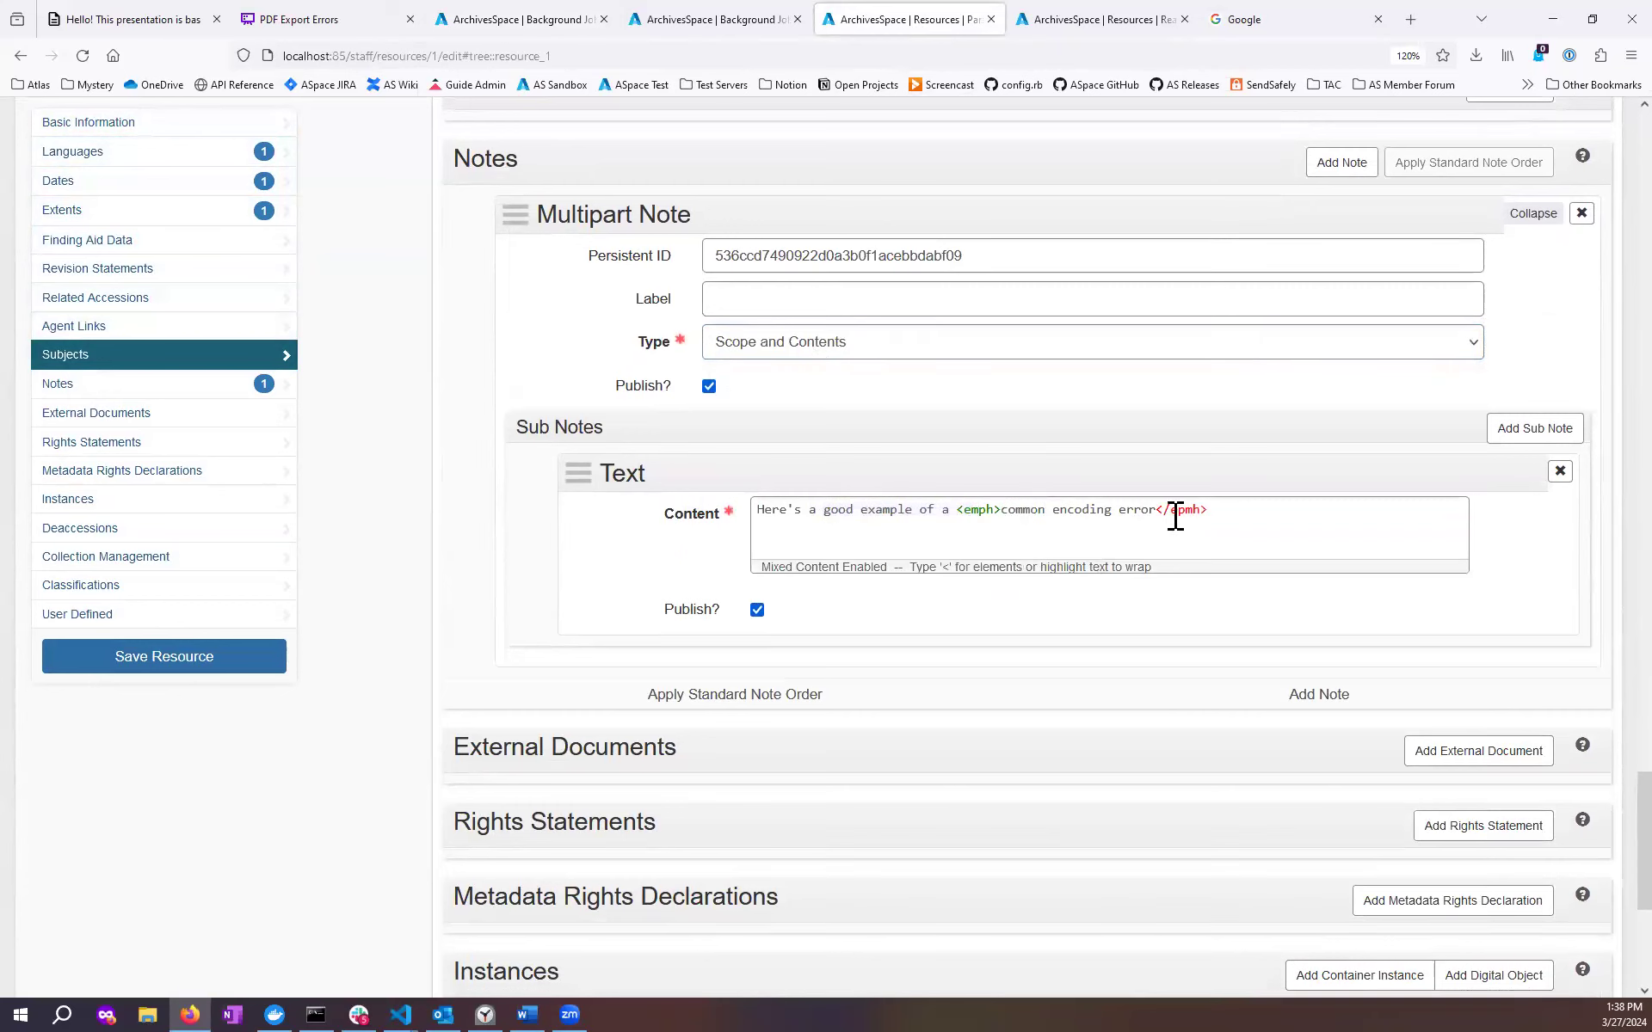
pyautogui.moveTo(958, 511); pyautogui.dragTo(1000, 513)
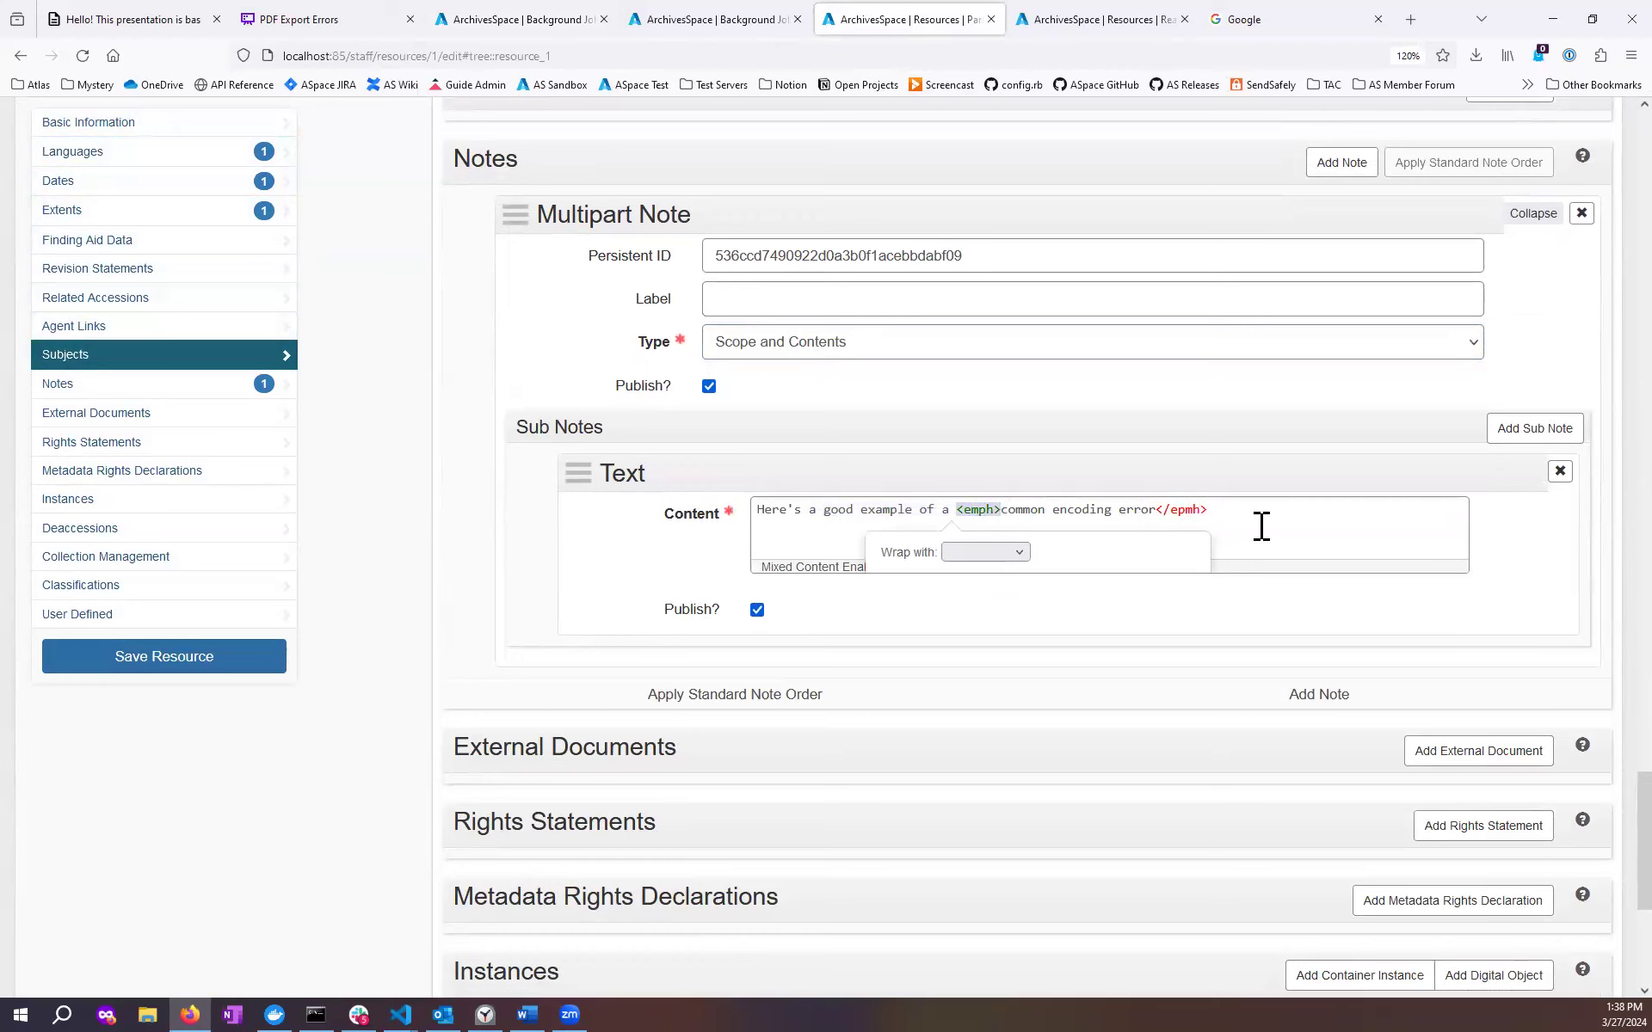
pyautogui.moveTo(1156, 509); pyautogui.dragTo(1206, 510)
pyautogui.click(1072, 509)
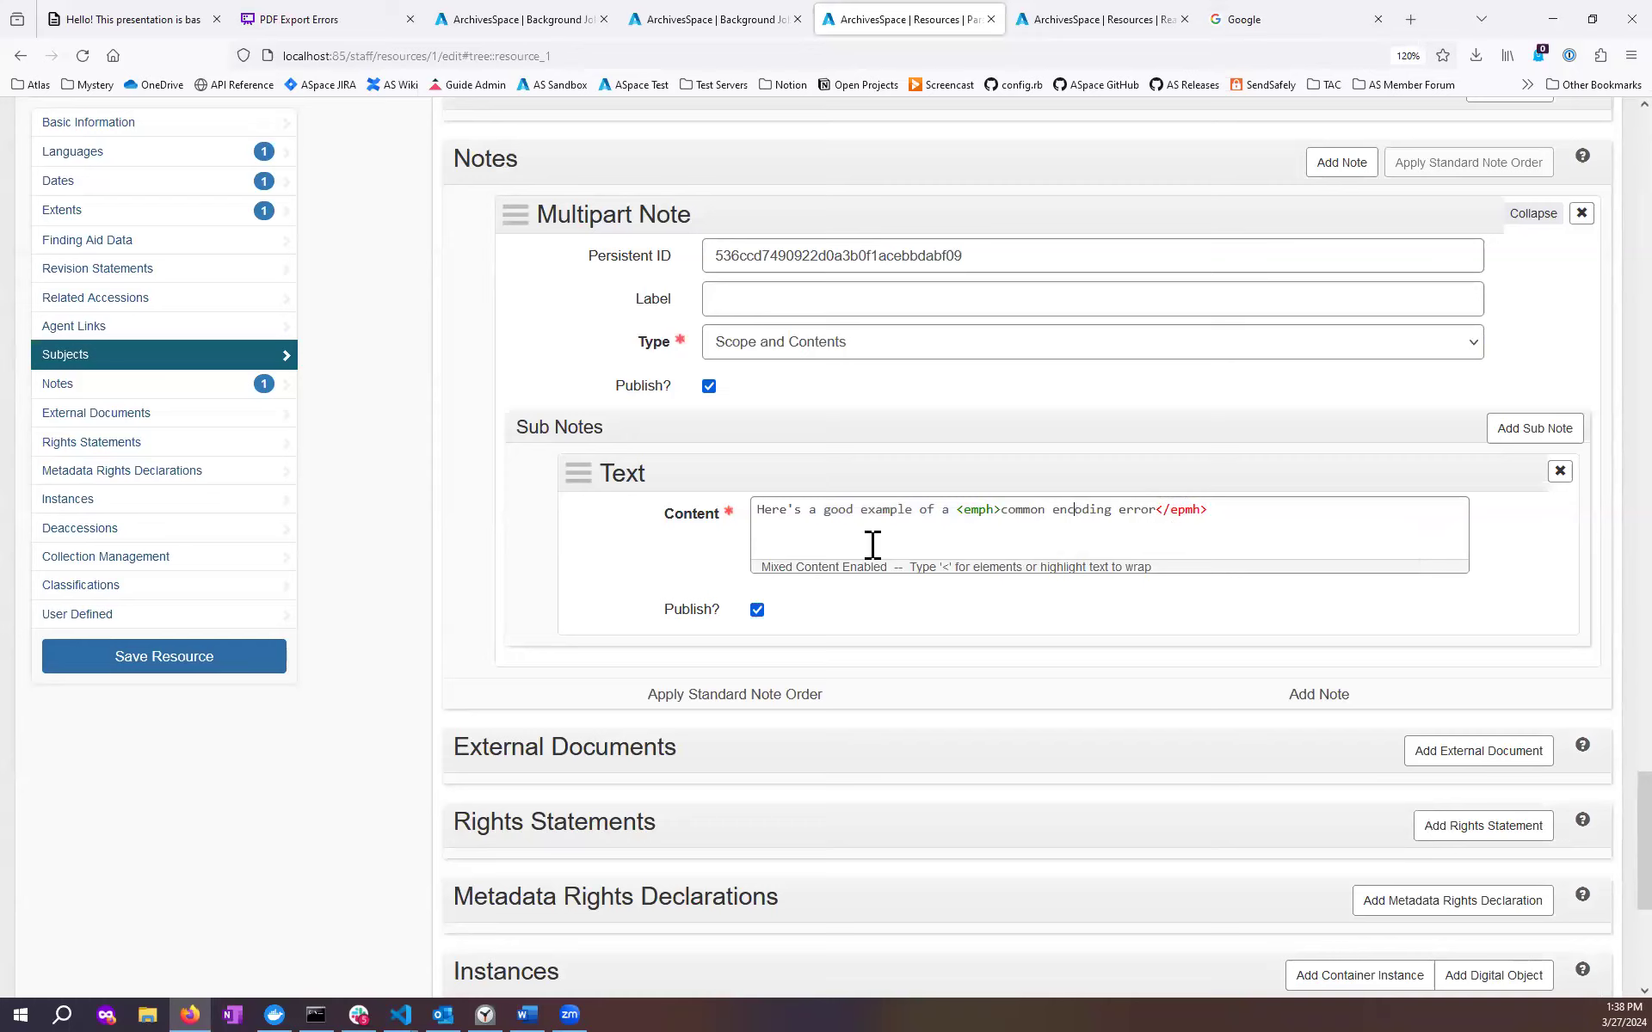
# Correct the misspelled closing tag in the Scope and Contents note's text to </emph>.
pyautogui.moveTo(1209, 508); pyautogui.dragTo(1181, 511)
pyautogui.click(1180, 511)
pyautogui.press('Delete')
pyautogui.press('Delete')
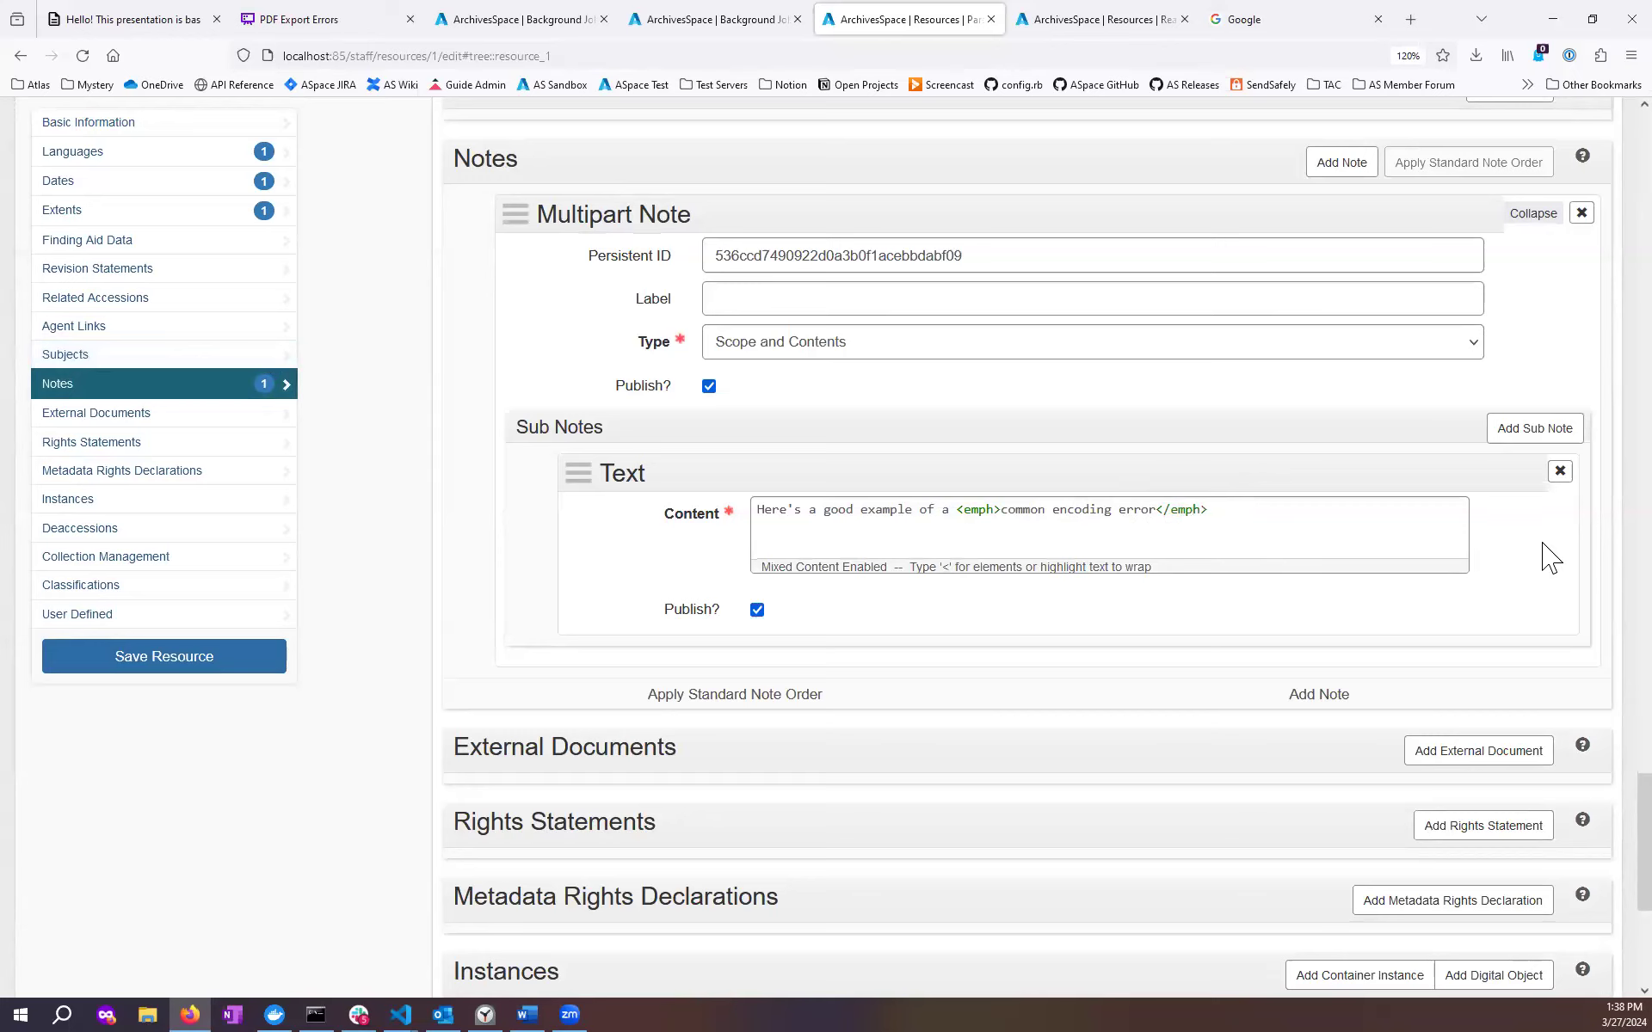
pyautogui.moveTo(1644, 797); pyautogui.dragTo(1603, 140)
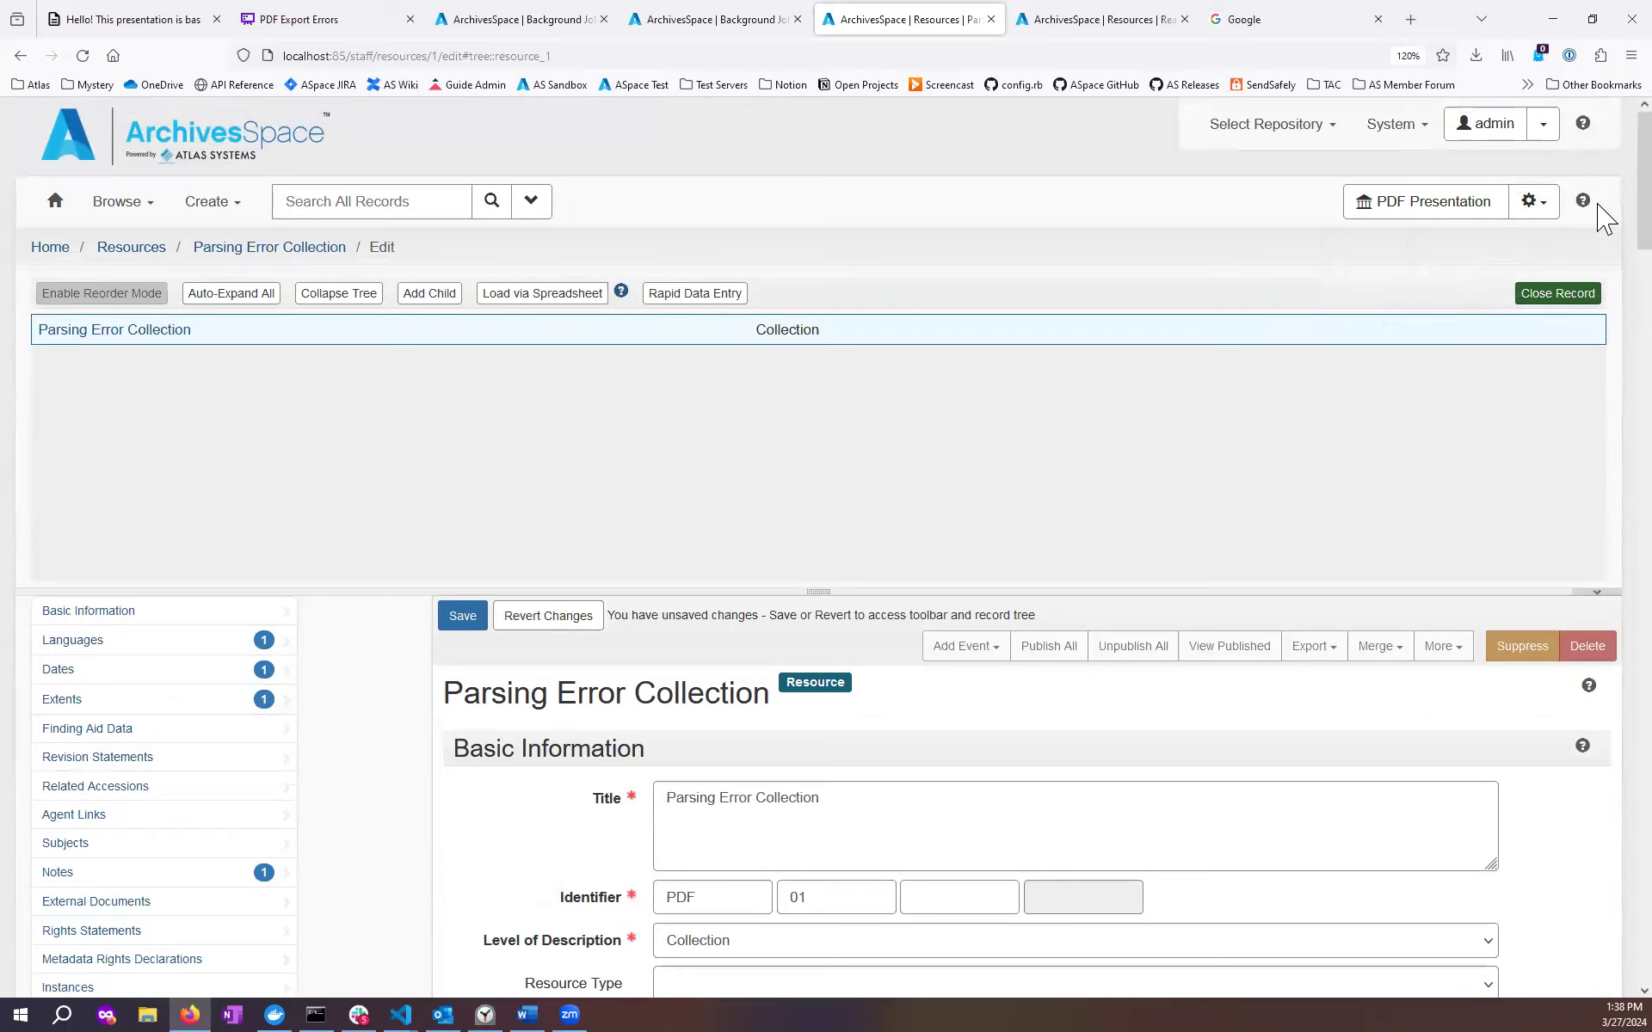
# Expand the series in the Real Life Collection tree, browse their files, and return to the PDF Export Errors flowchart.
pyautogui.click(1088, 20)
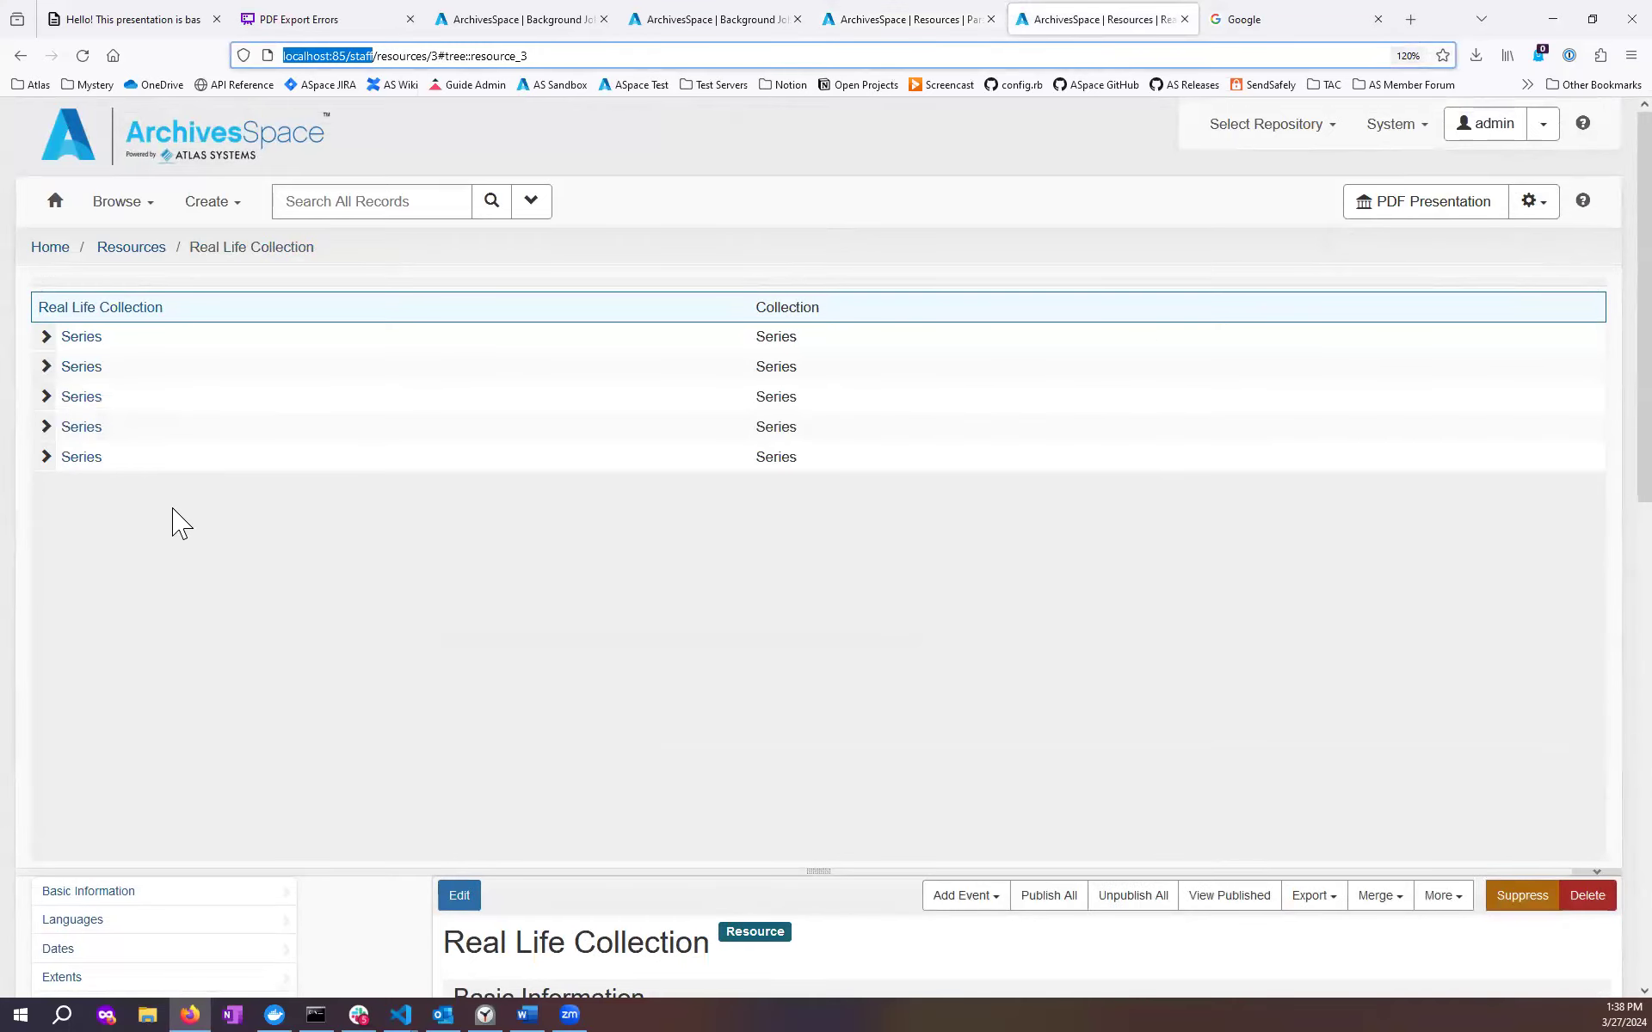
pyautogui.click(43, 459)
pyautogui.scroll(-1, 49, 439)
pyautogui.scroll(-1, 47, 405)
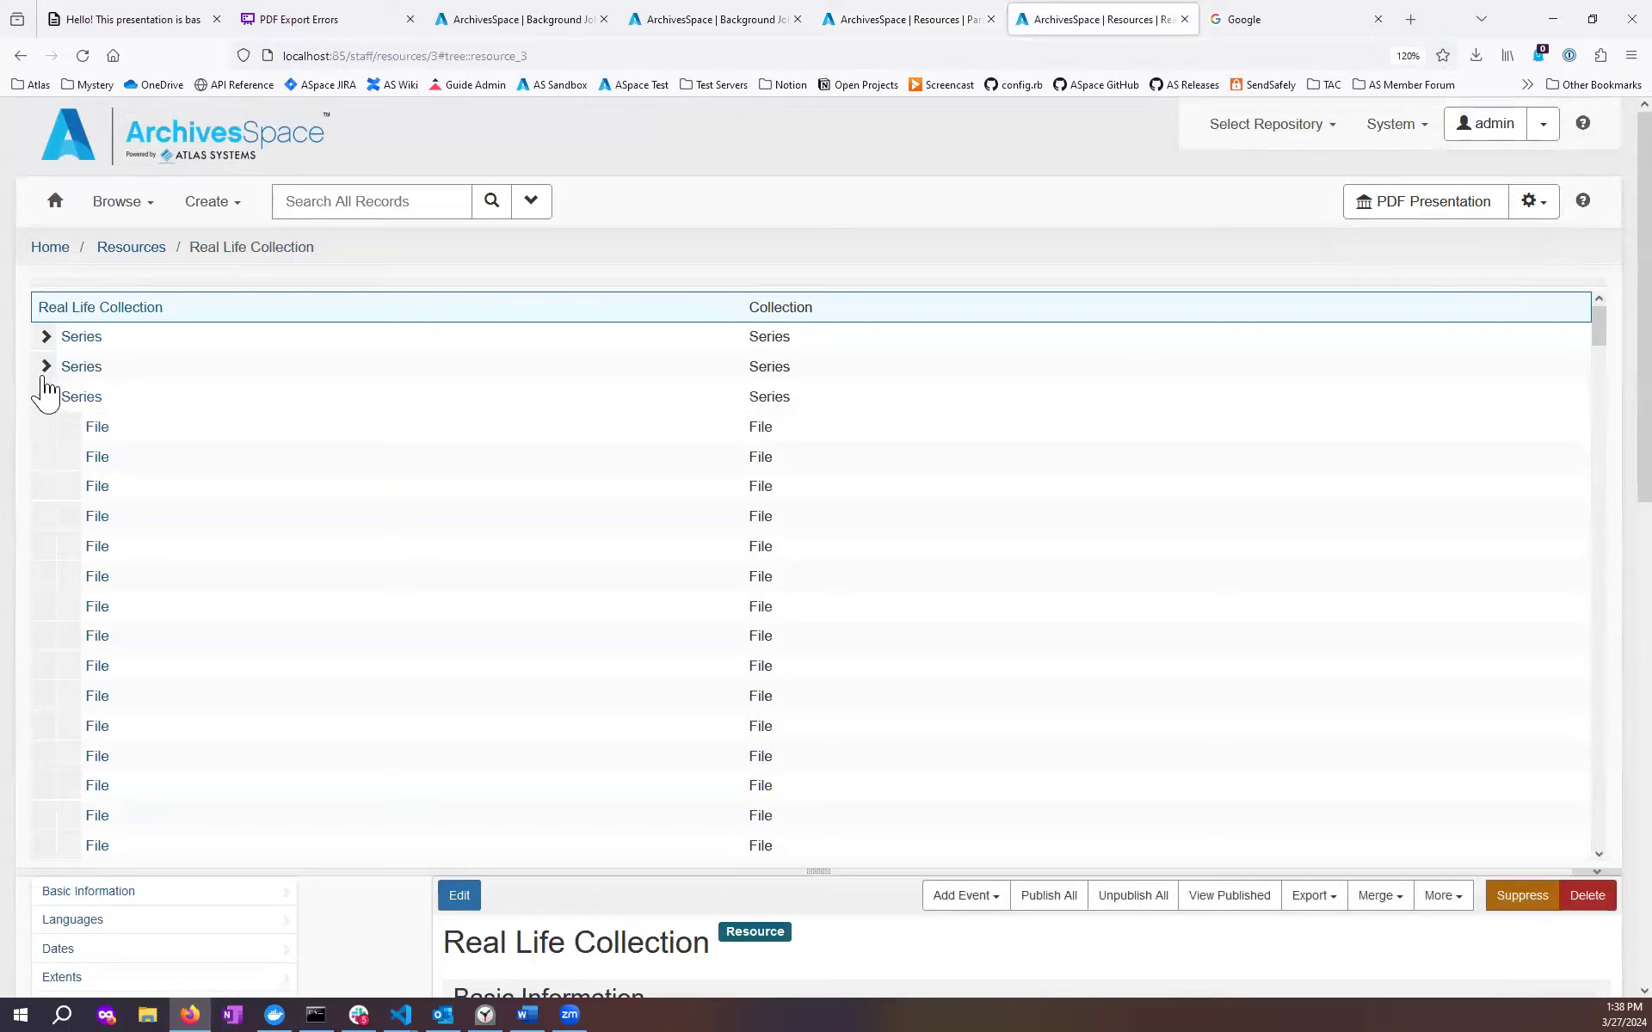
pyautogui.scroll(-1, 48, 374)
pyautogui.scroll(-1, 44, 349)
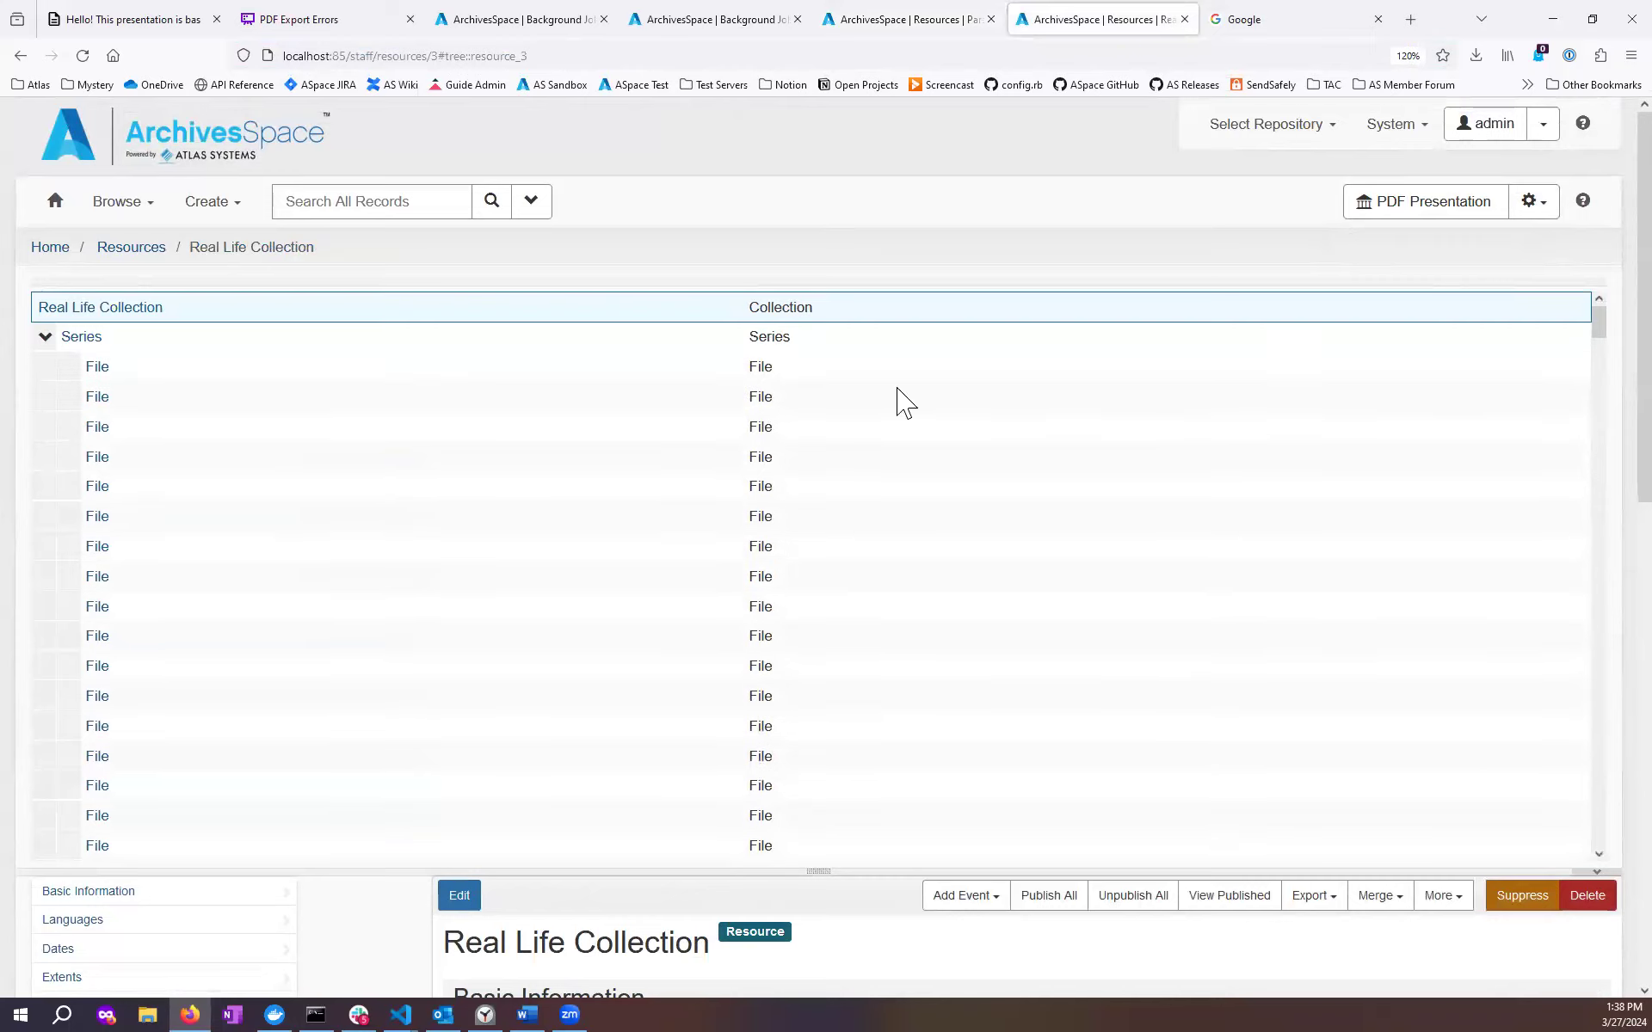
pyautogui.moveTo(1599, 327); pyautogui.dragTo(1571, 513)
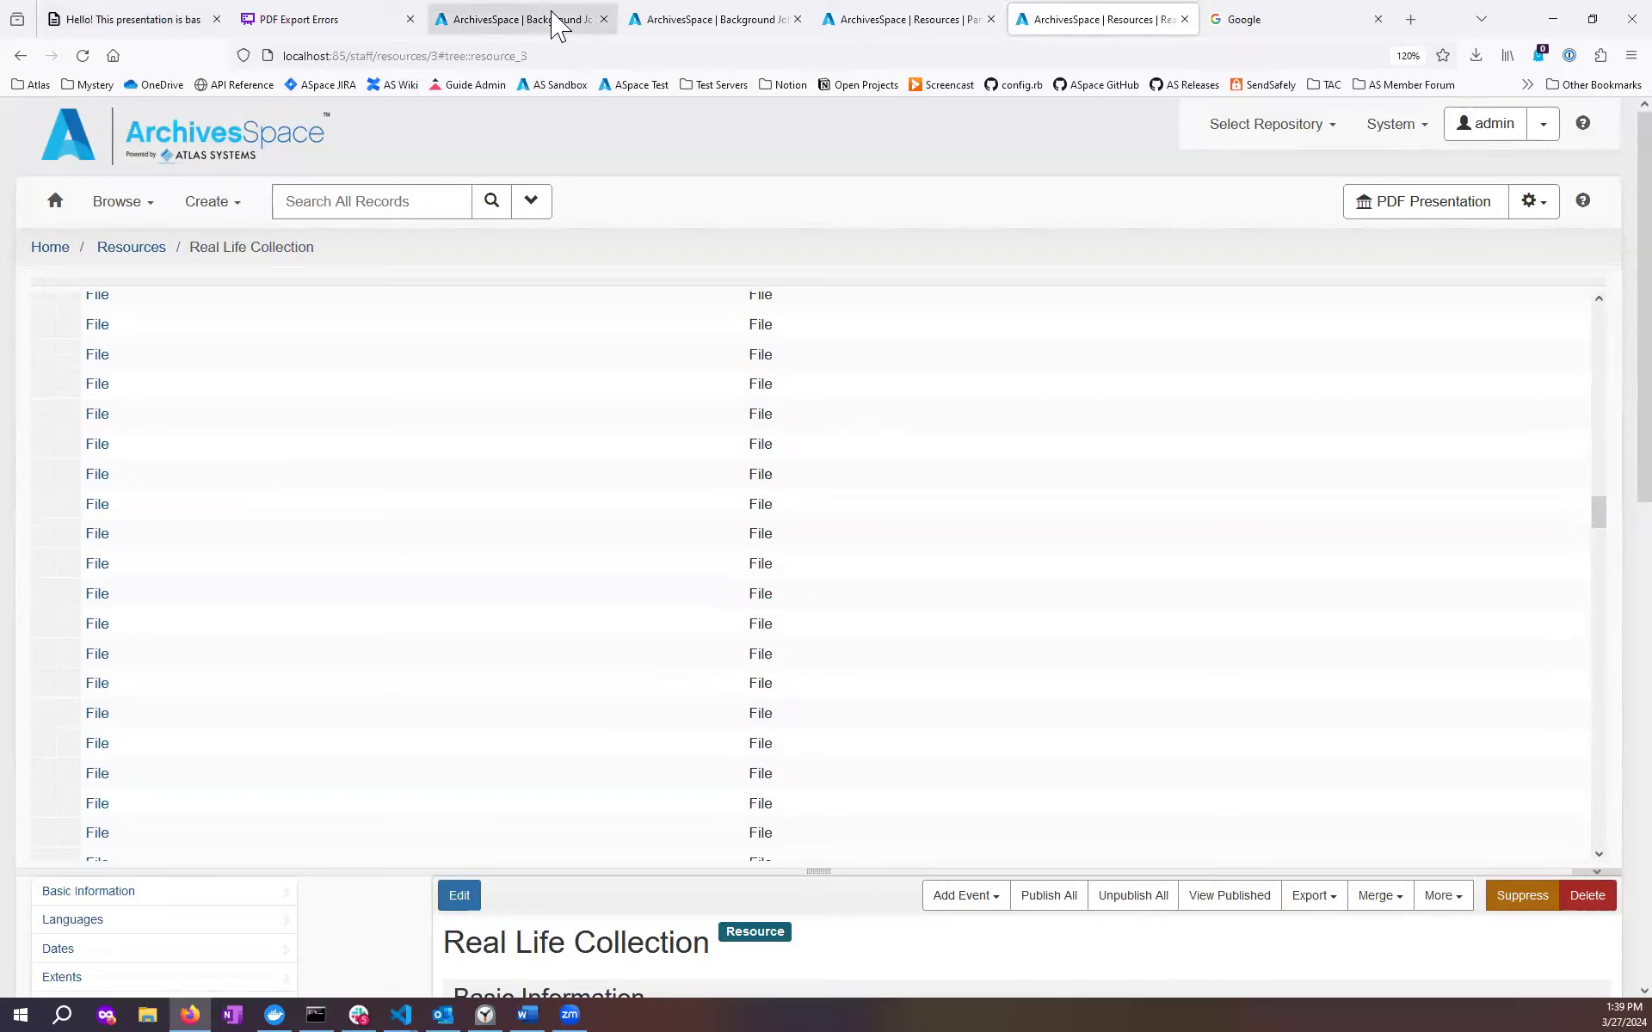
pyautogui.click(297, 19)
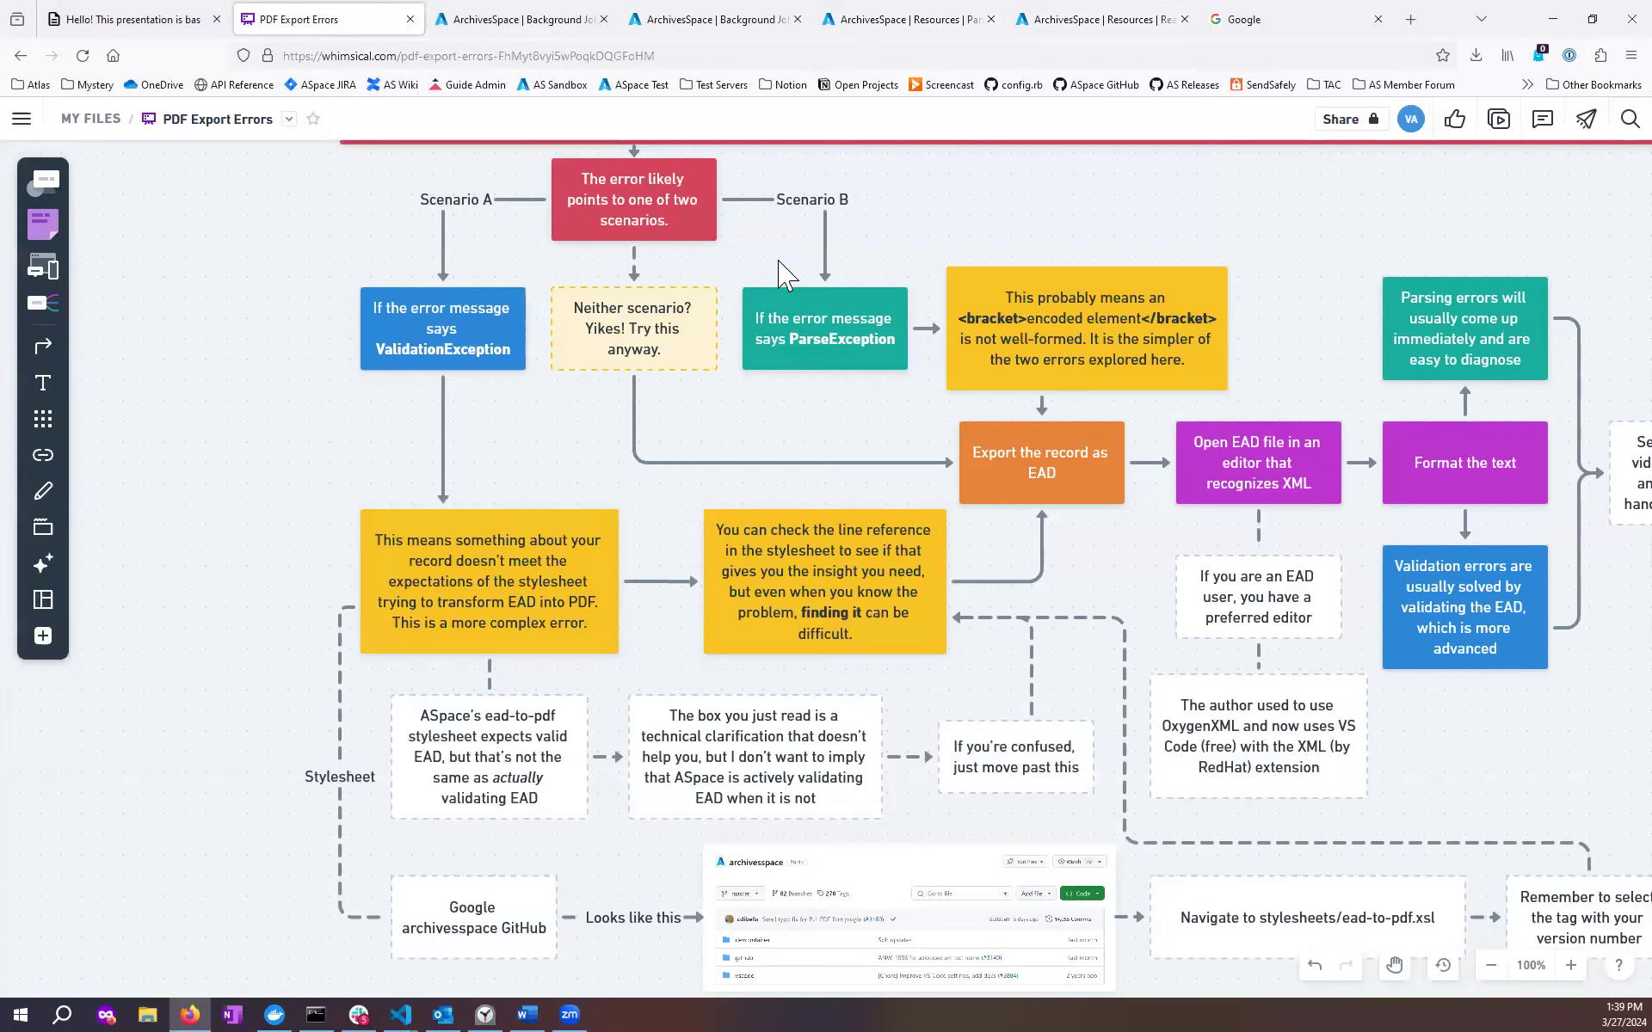